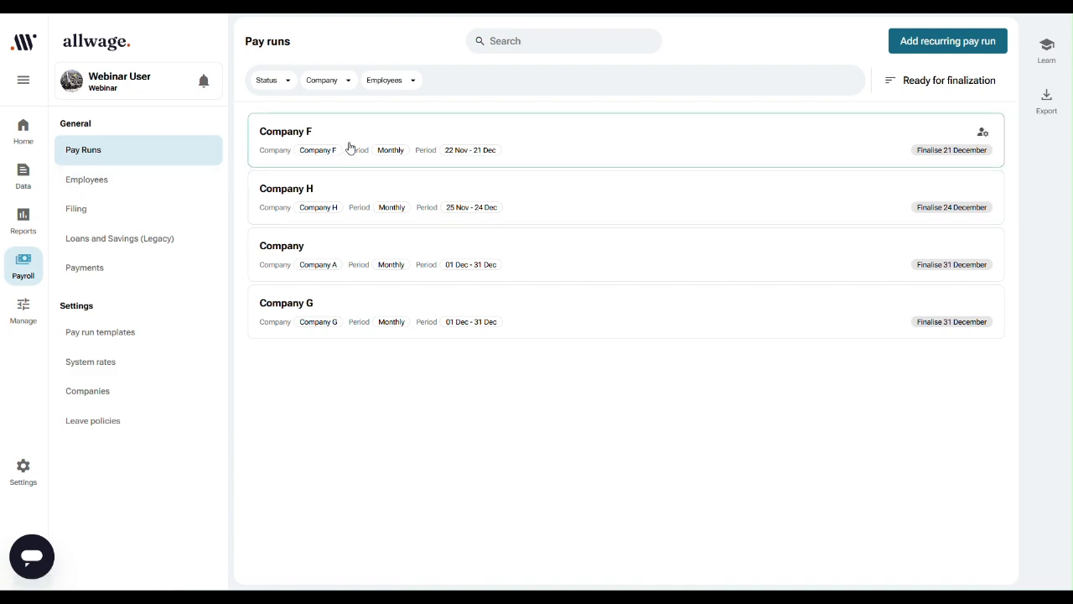
# Step: Open the Company F pay run and select all of its employees
pyautogui.click(350, 148)
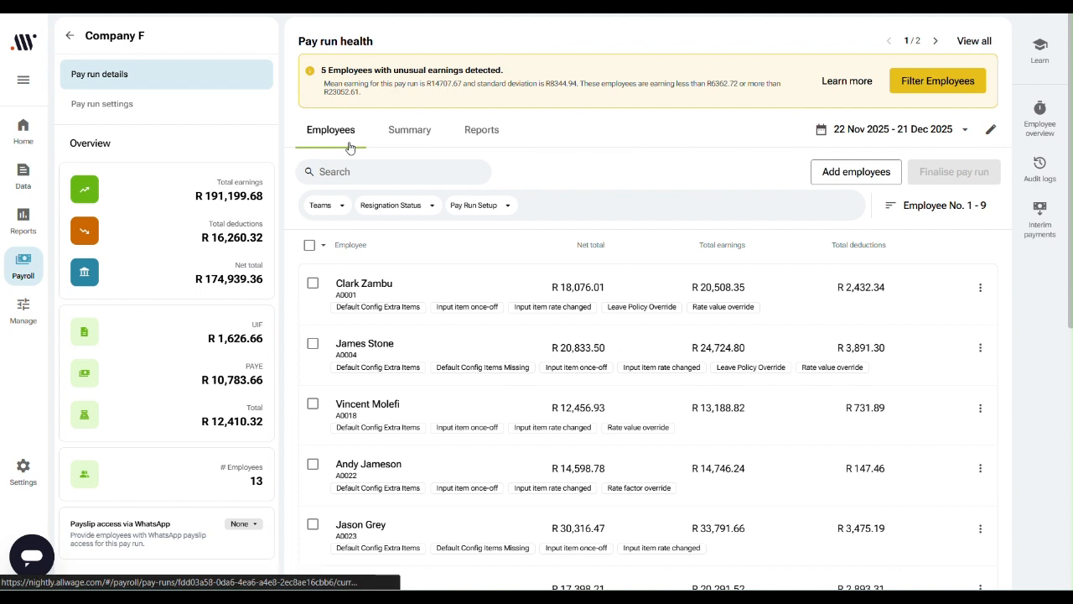
pyautogui.click(310, 245)
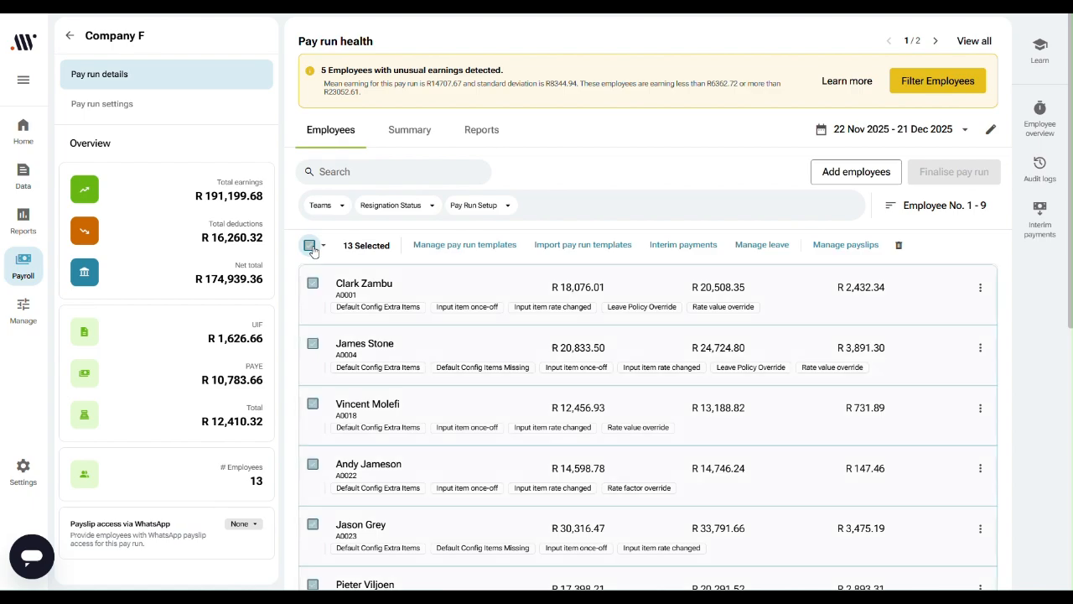
pyautogui.scroll(-6, 317, 563)
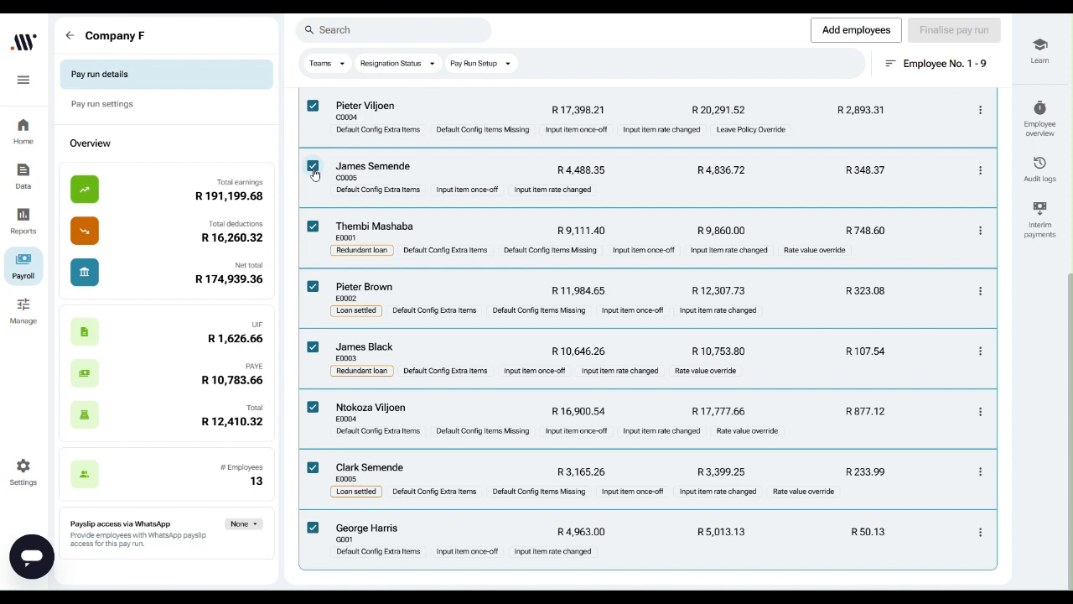
pyautogui.scroll(5, 314, 169)
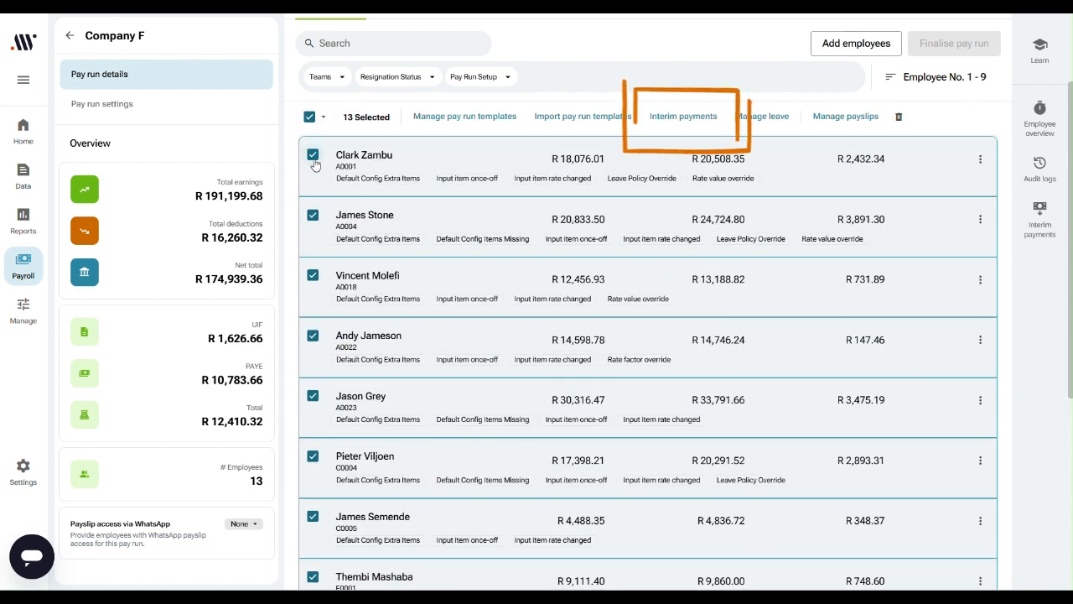
# Step: Create an interim payment named "Bonus Payment = 16 December" for the selected employees, including the Bonus - Annually earnings template
pyautogui.click(686, 124)
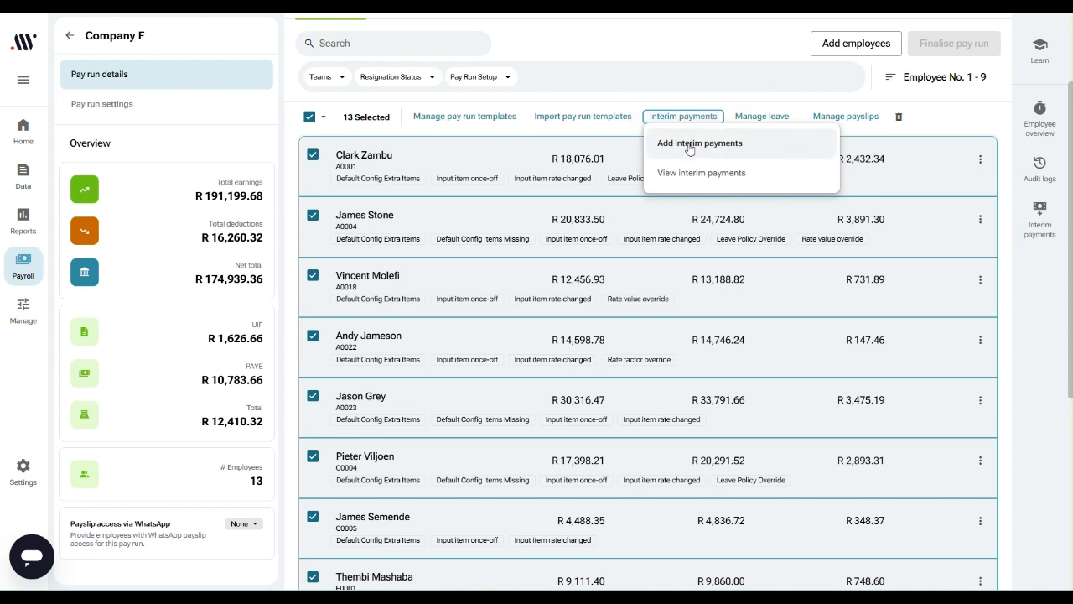
pyautogui.click(689, 151)
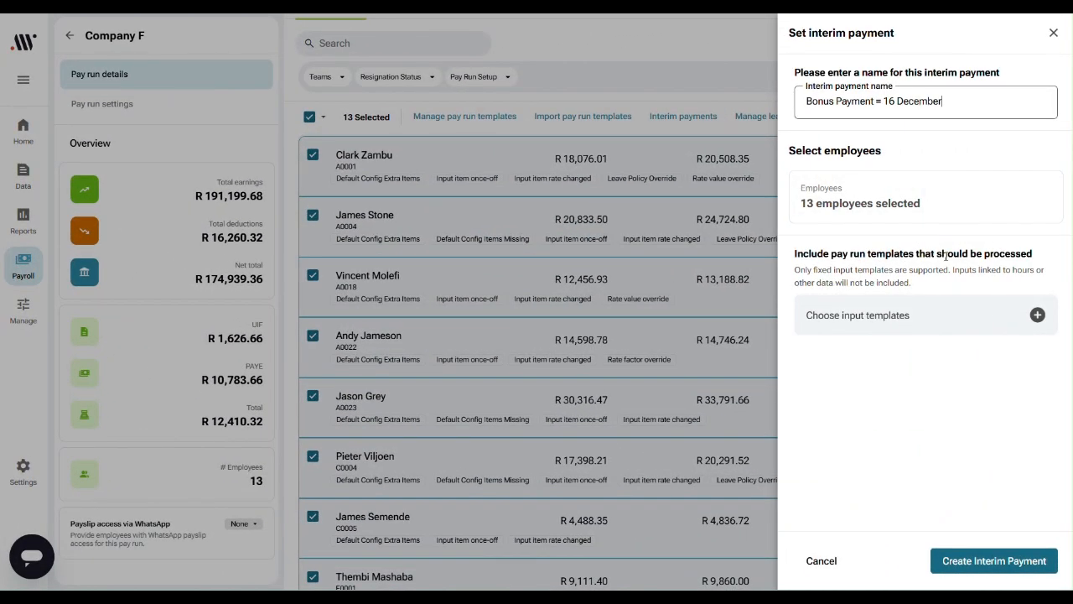
pyautogui.click(1038, 316)
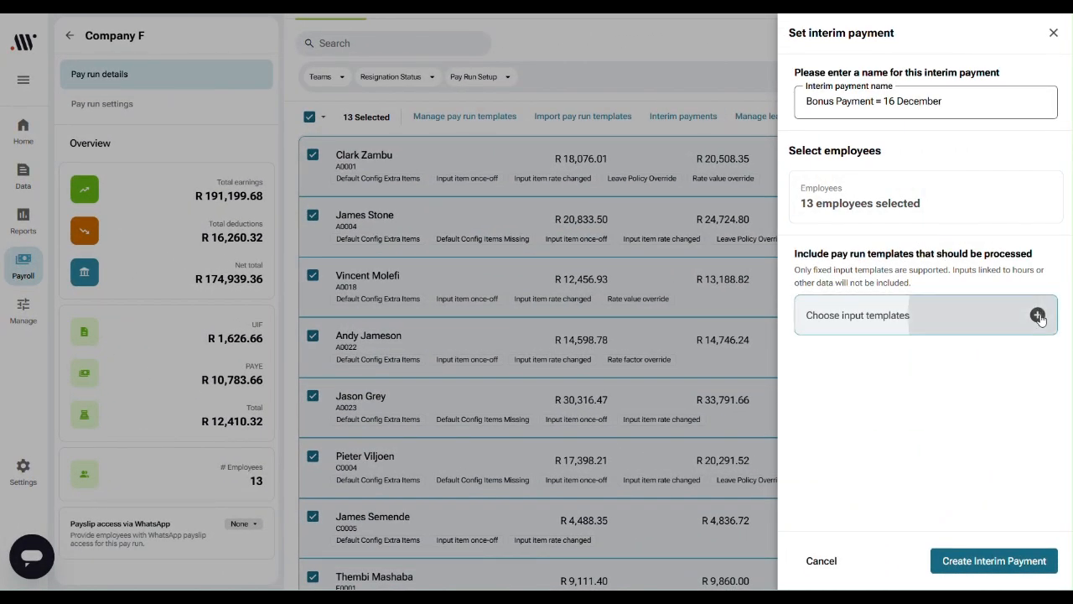
pyautogui.scroll(-2, 585, 355)
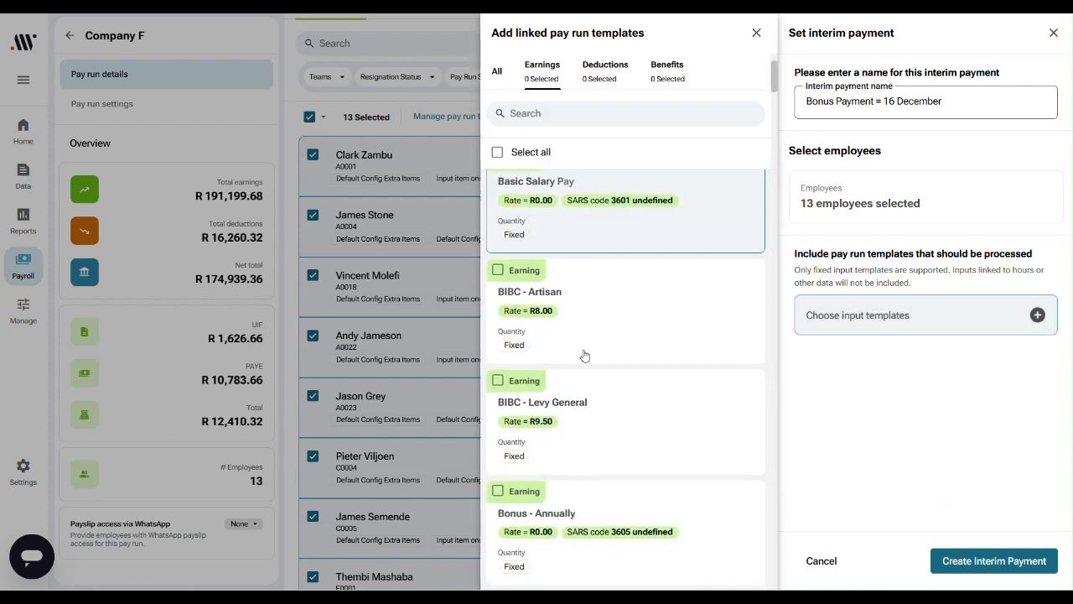
pyautogui.scroll(-3, 585, 355)
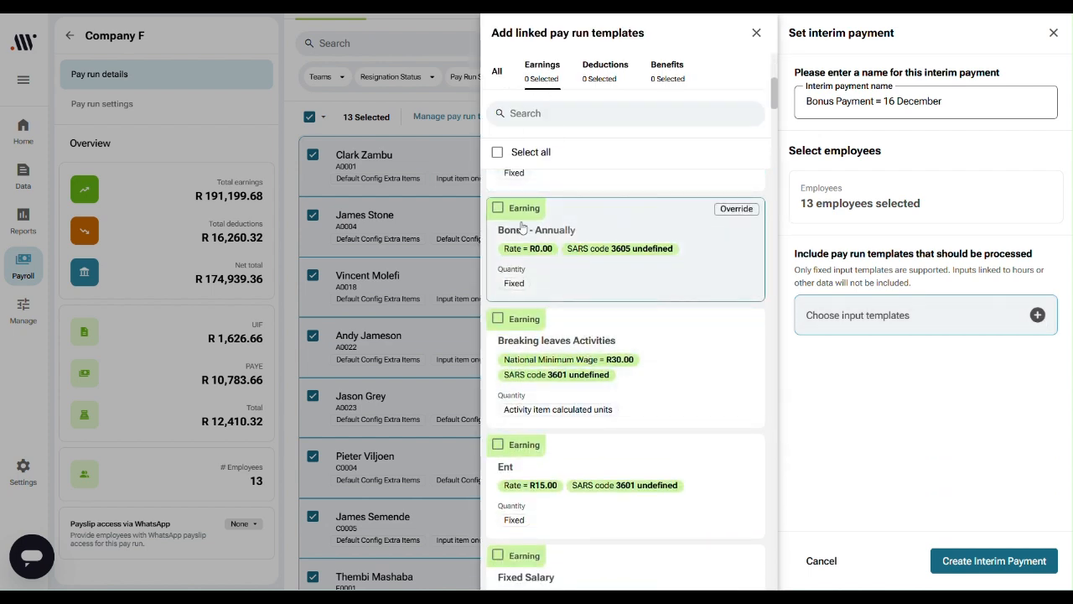
pyautogui.click(498, 210)
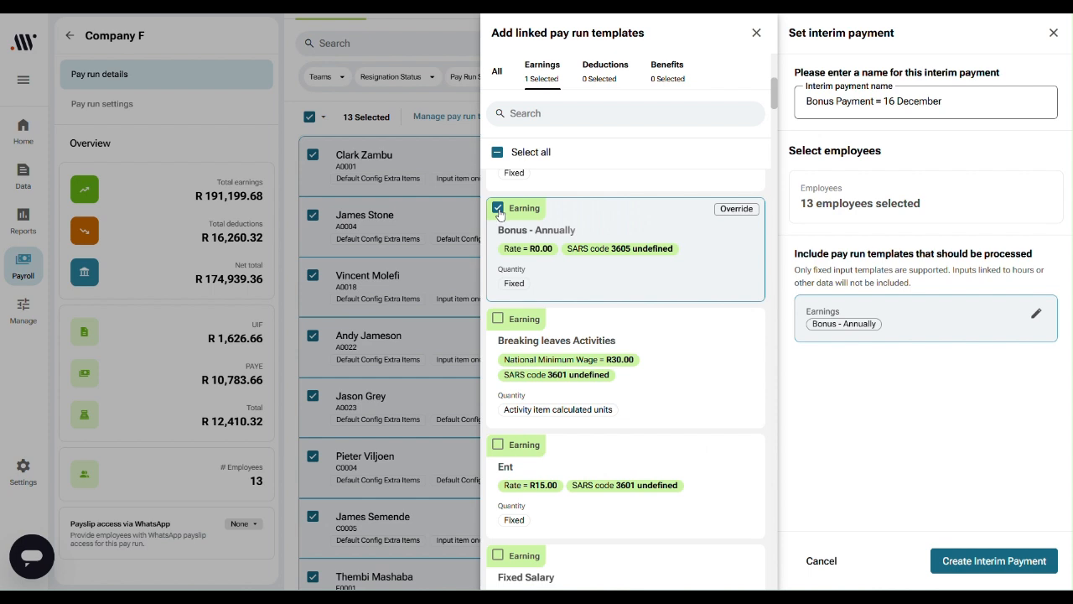
pyautogui.click(995, 561)
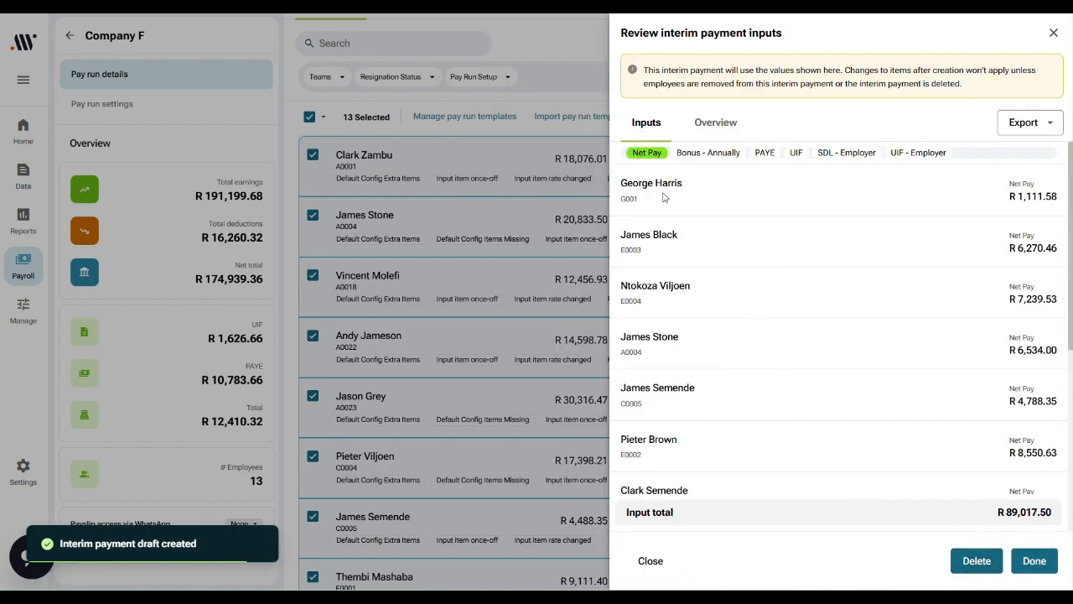
# Step: Review the employees' Net Pay, Bonus - Annually, PAYE, UIF, SDL - Employer and UIF - Employer amounts, and finish the interim payment review
pyautogui.scroll(-5, 673, 229)
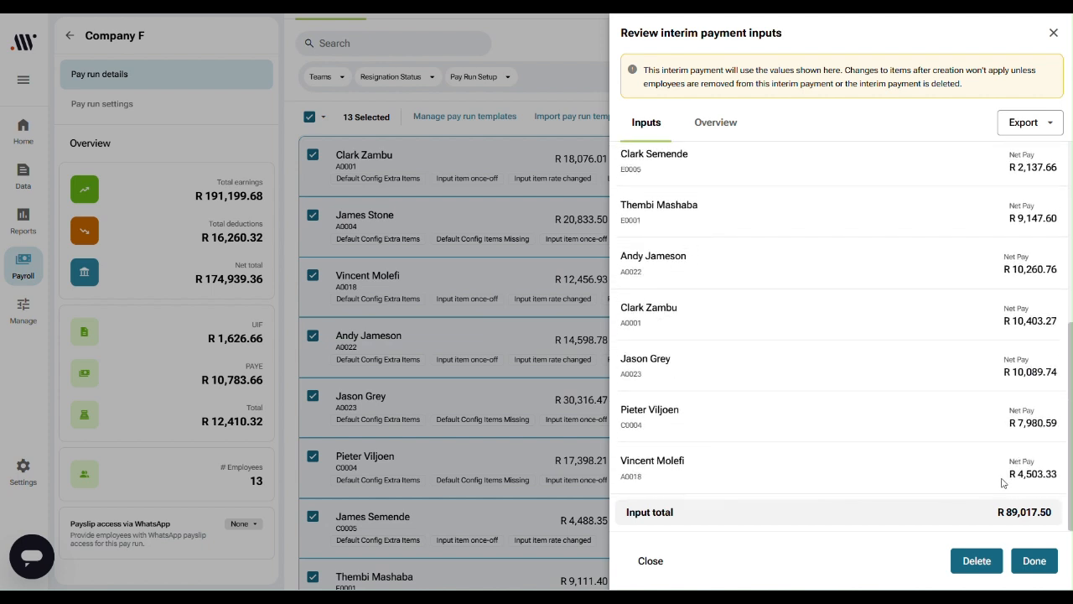
pyautogui.scroll(5, 1002, 483)
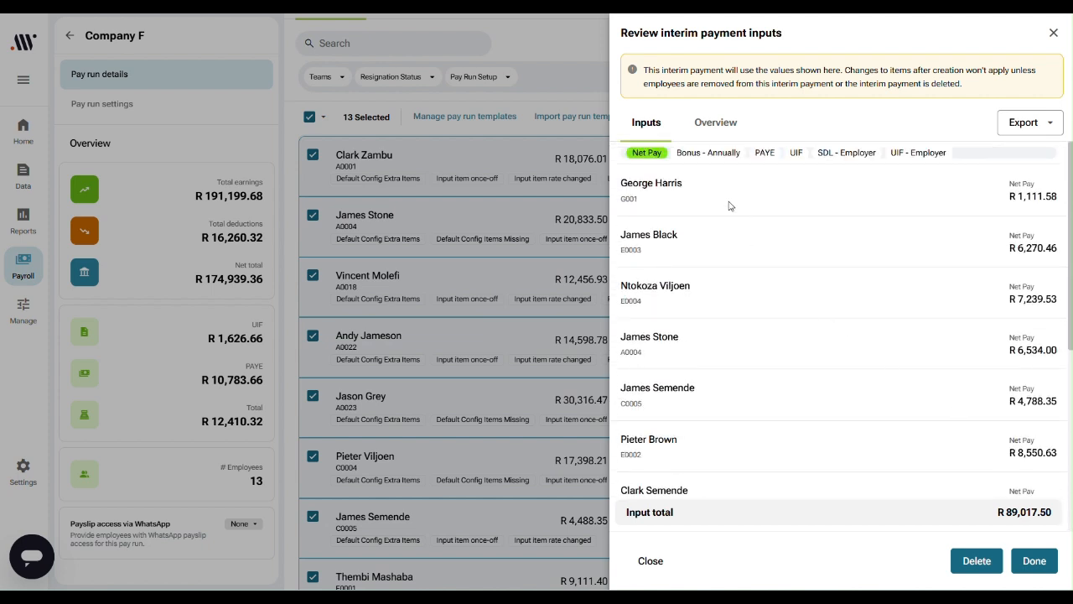
pyautogui.click(707, 155)
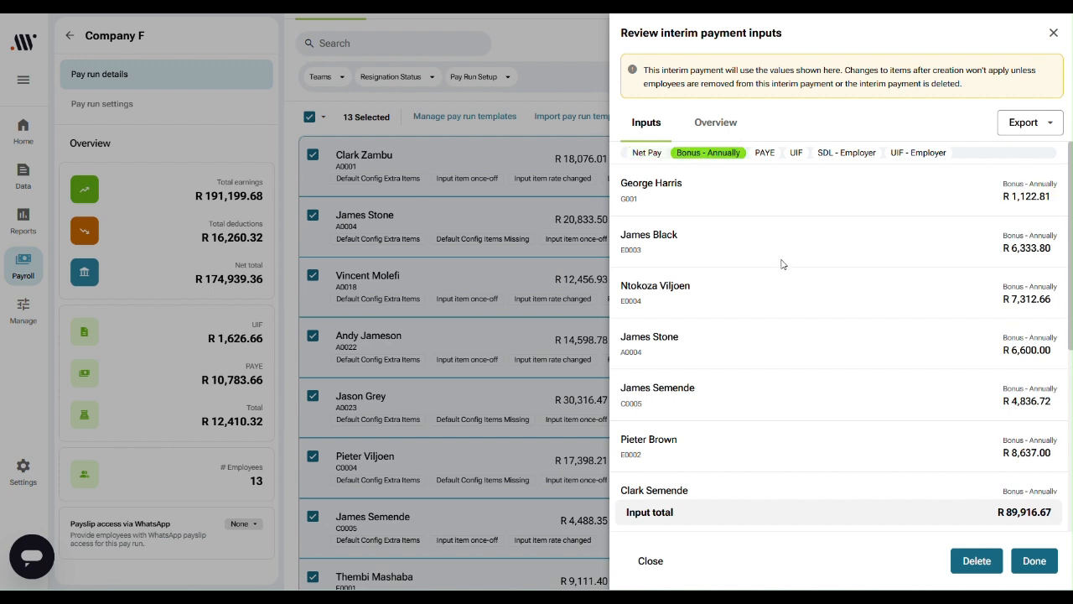
pyautogui.scroll(-4, 784, 263)
pyautogui.scroll(4, 783, 260)
pyautogui.click(765, 153)
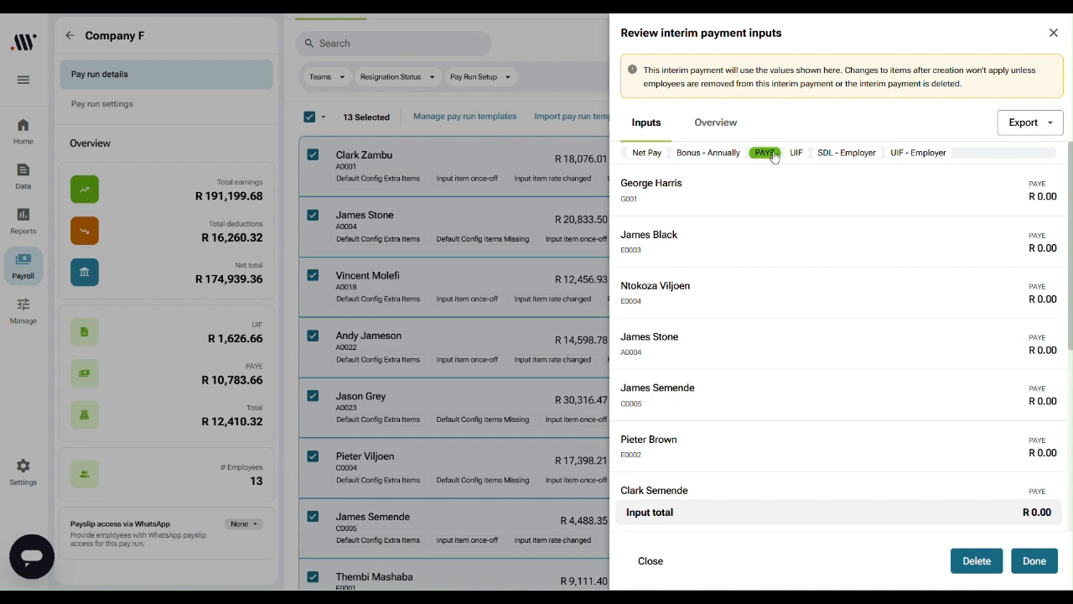
pyautogui.click(797, 154)
pyautogui.click(842, 154)
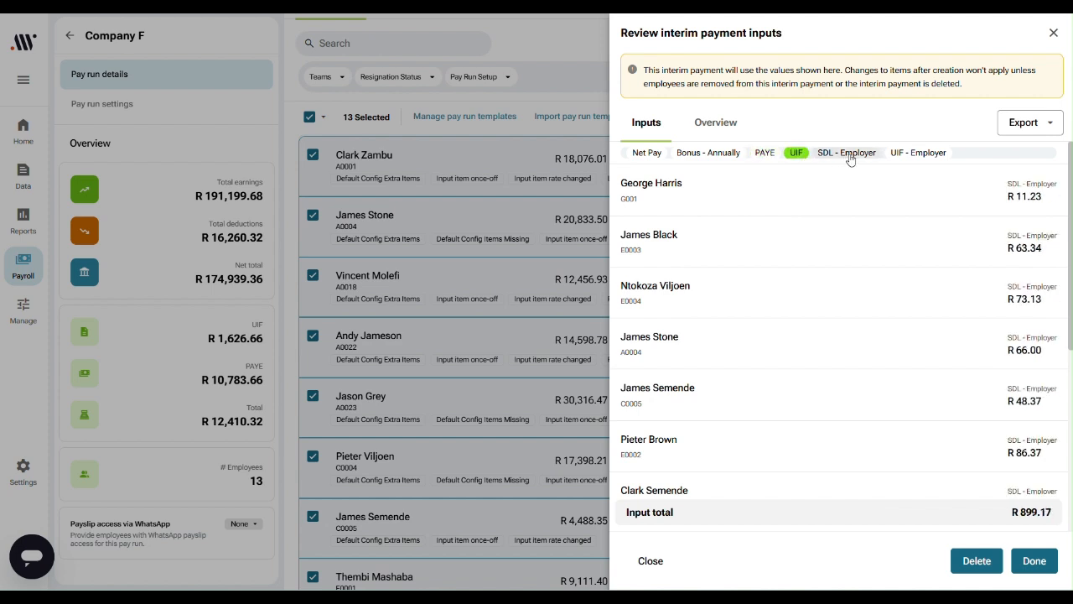
pyautogui.click(901, 156)
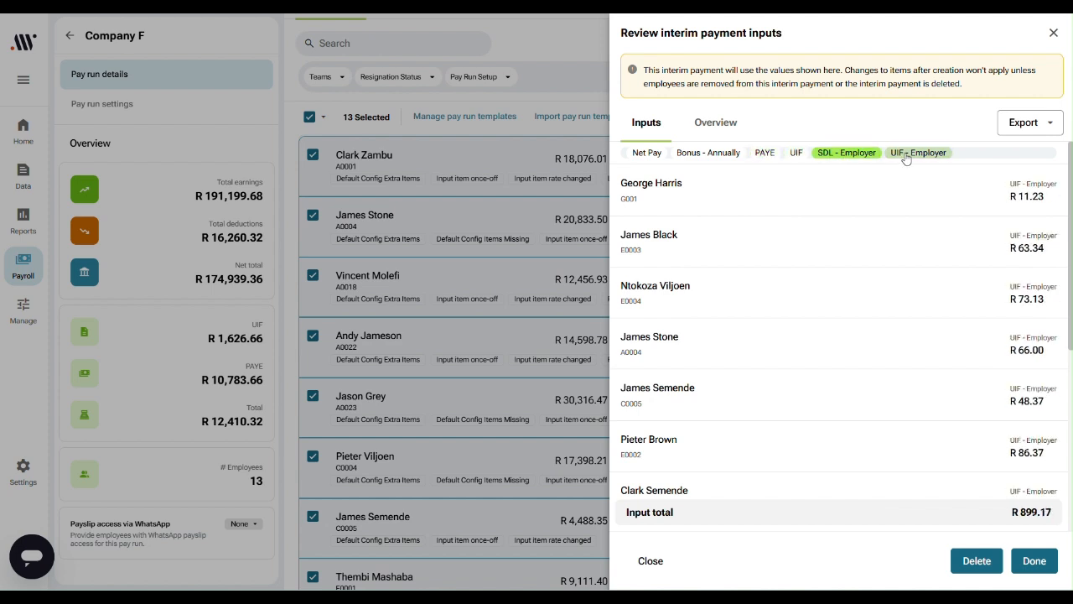
pyautogui.click(645, 155)
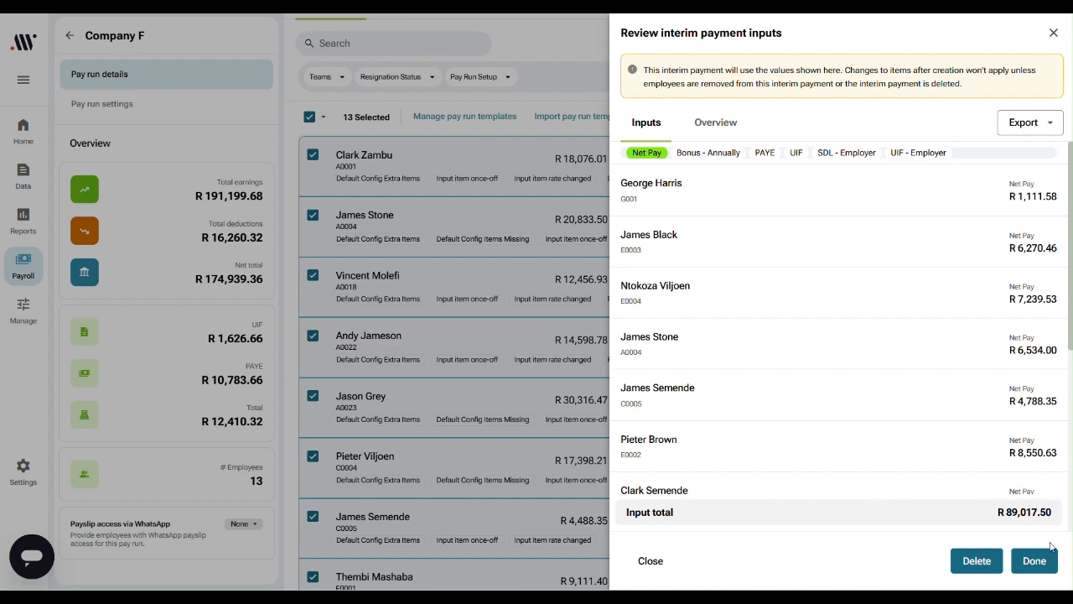
pyautogui.click(1036, 564)
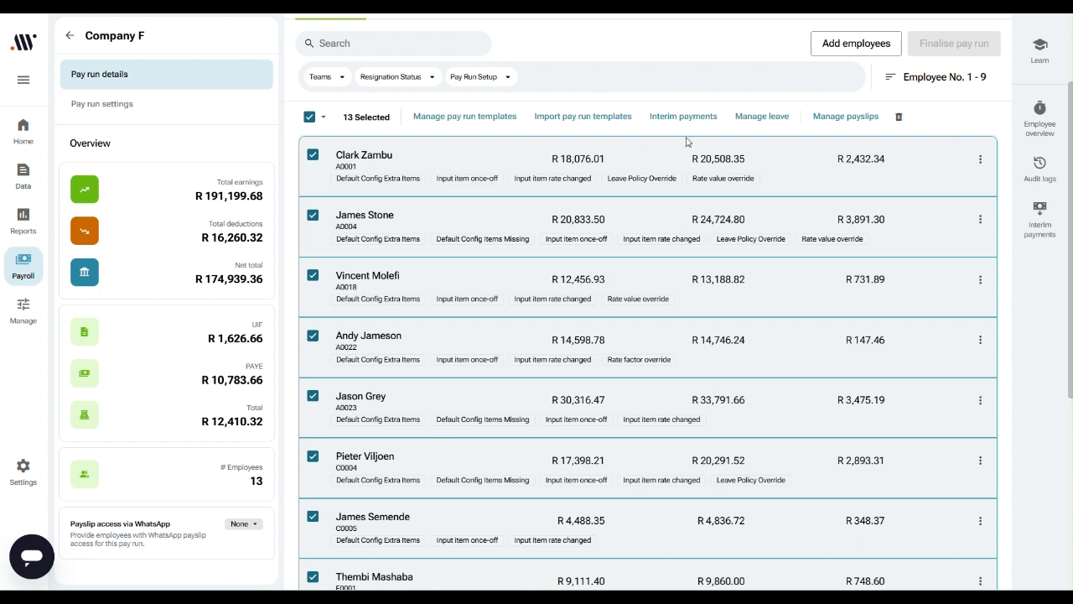
# Step: Open the details of the "Bonus Payment = 16 December" interim payment from the pay run's active interim payments
pyautogui.click(1038, 225)
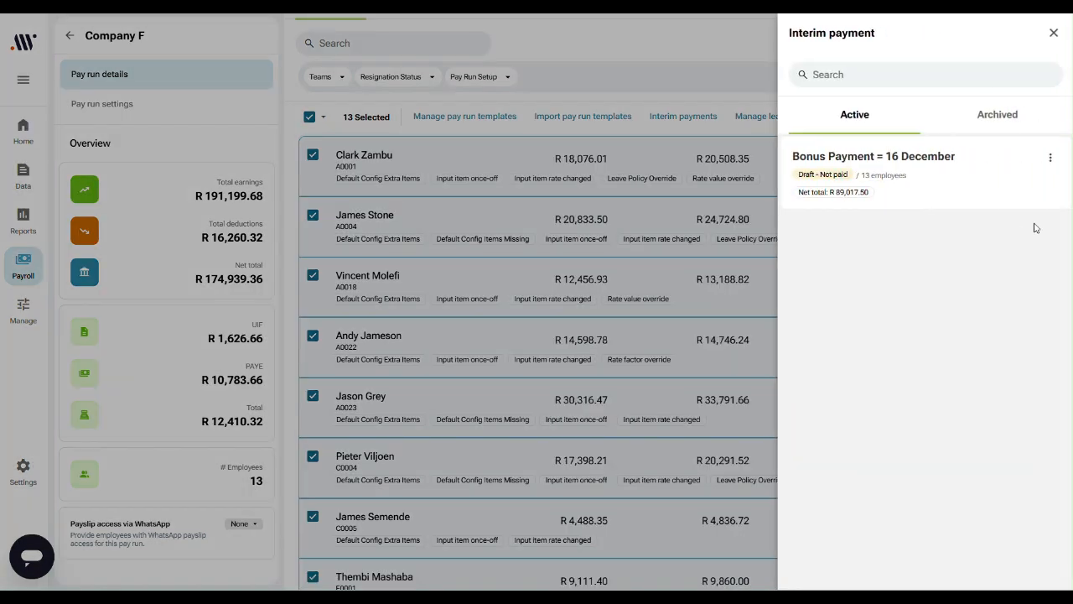
pyautogui.click(1051, 158)
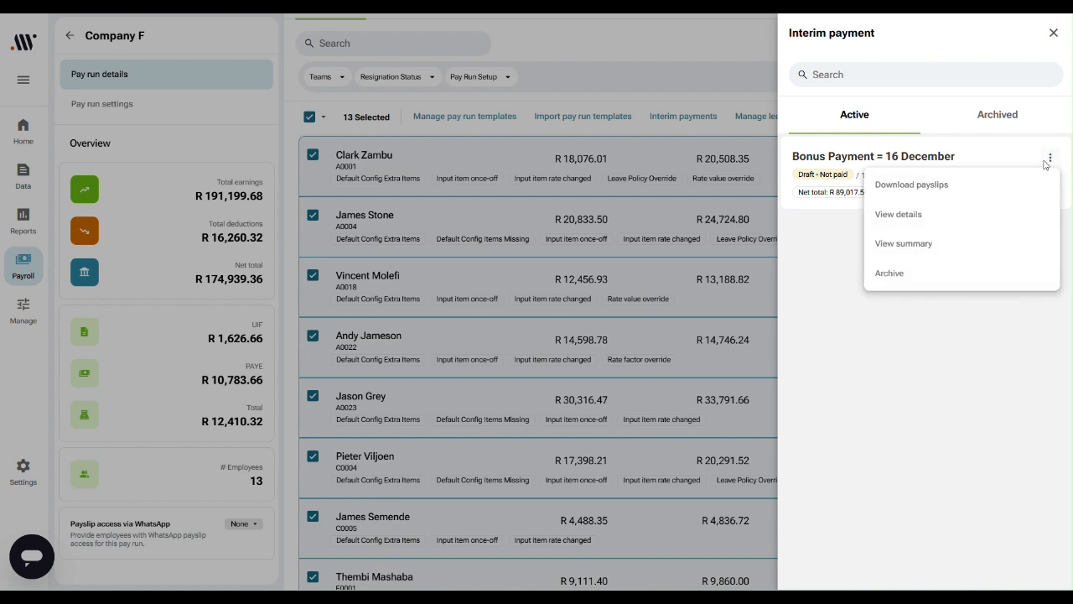
pyautogui.click(913, 222)
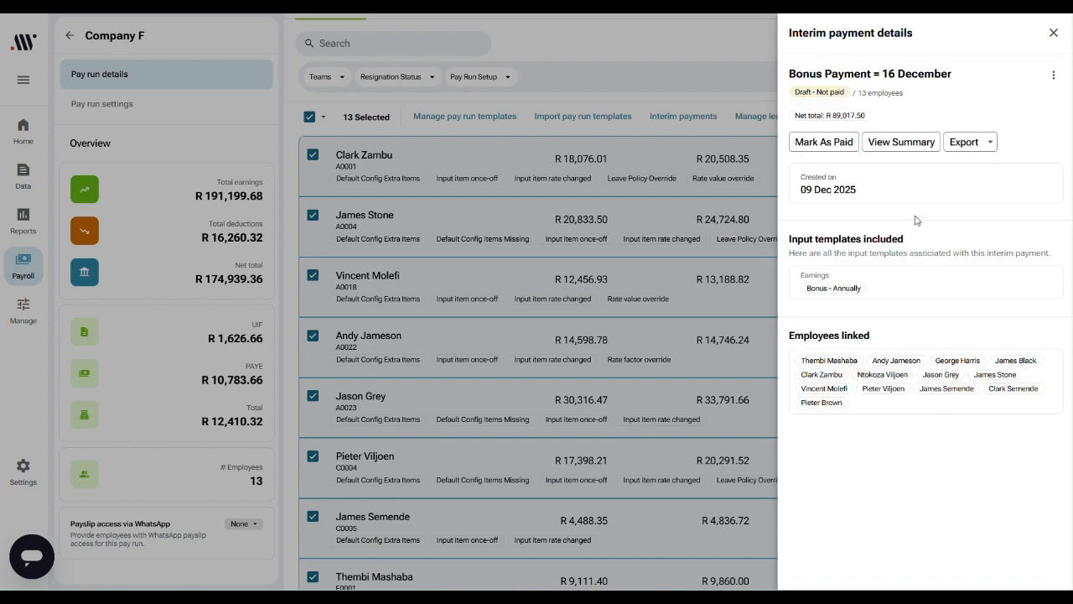
# Step: Export the cost report with the Interim Payments scope for "Bonus Payment = 16 December"
pyautogui.click(964, 143)
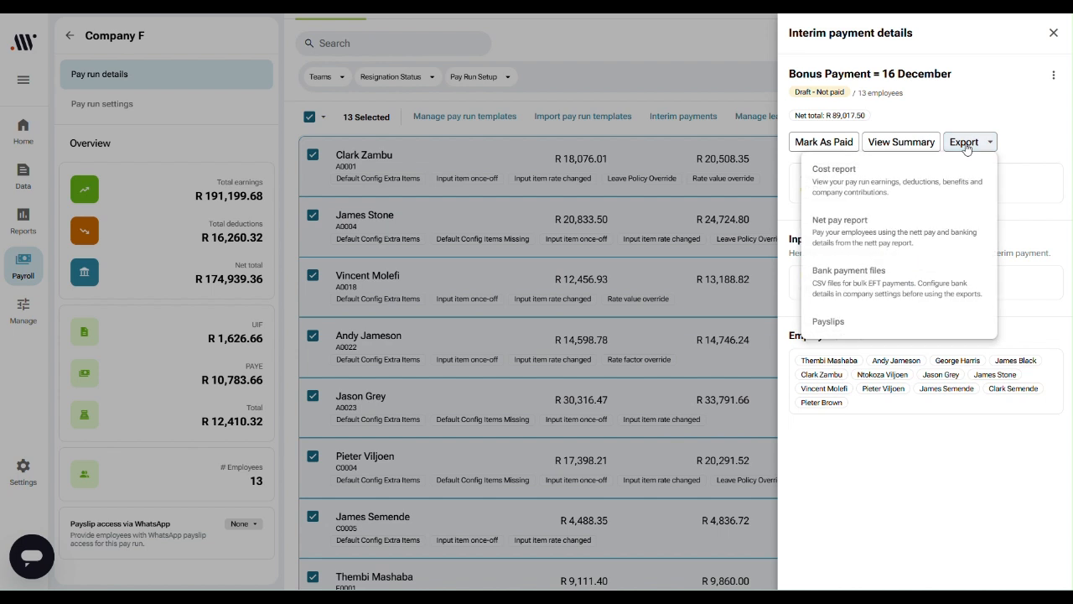
pyautogui.click(864, 185)
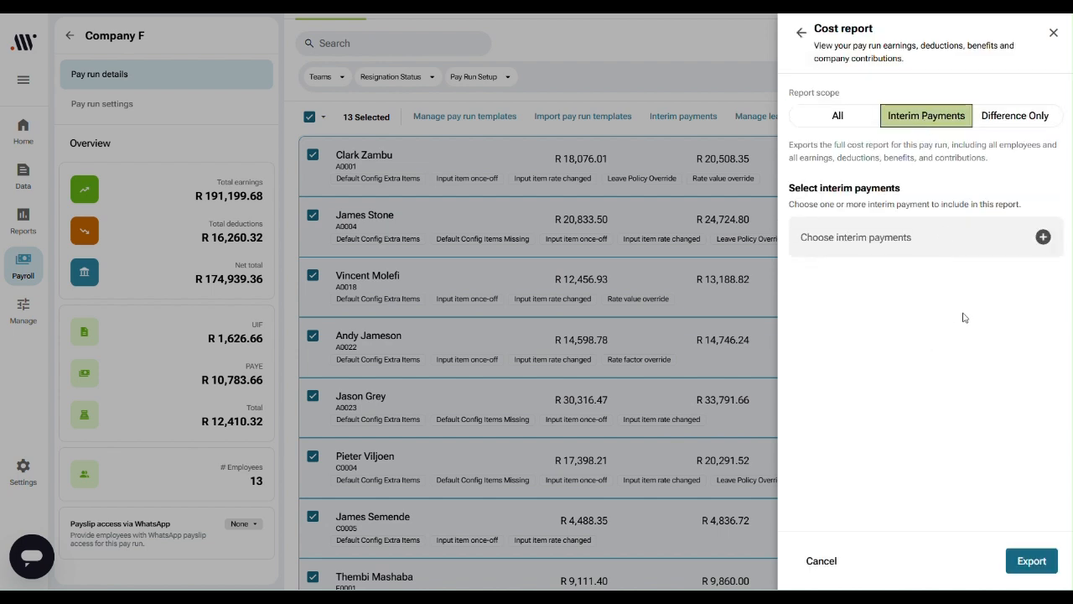
pyautogui.click(1044, 239)
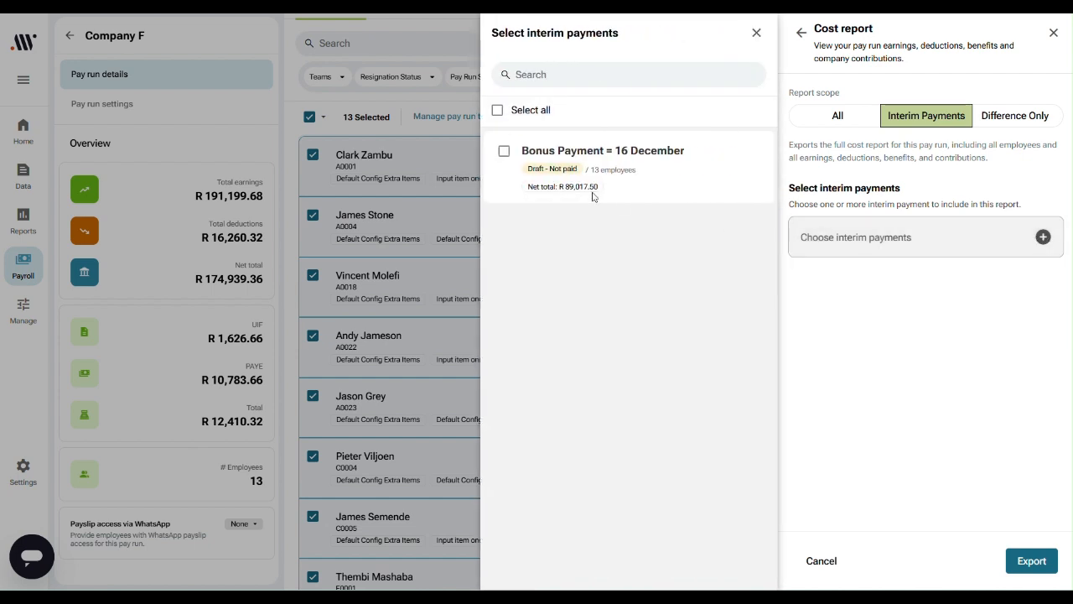
pyautogui.click(504, 151)
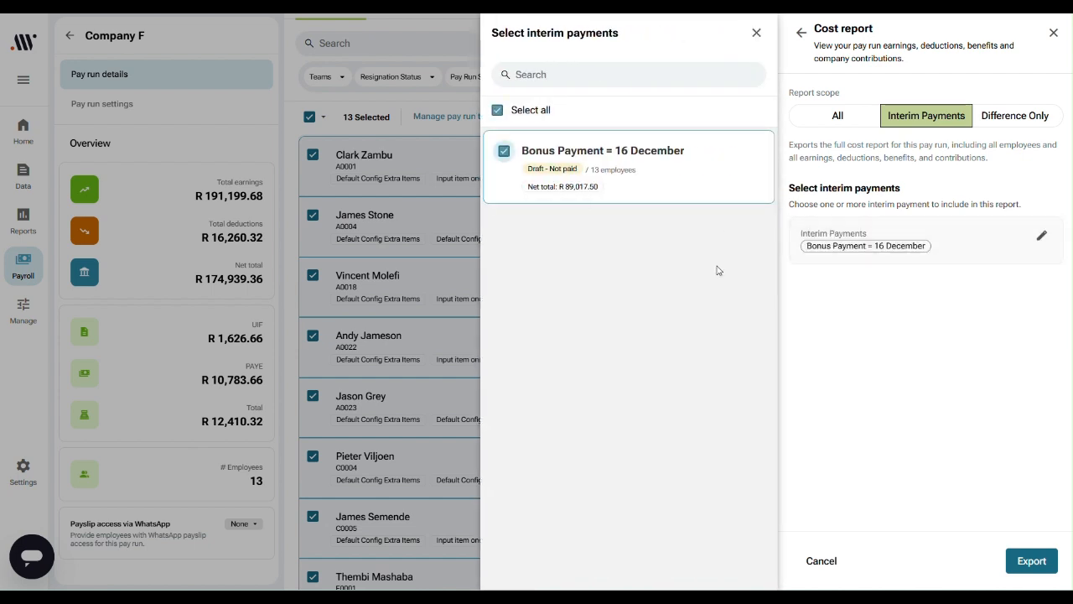
pyautogui.click(1031, 560)
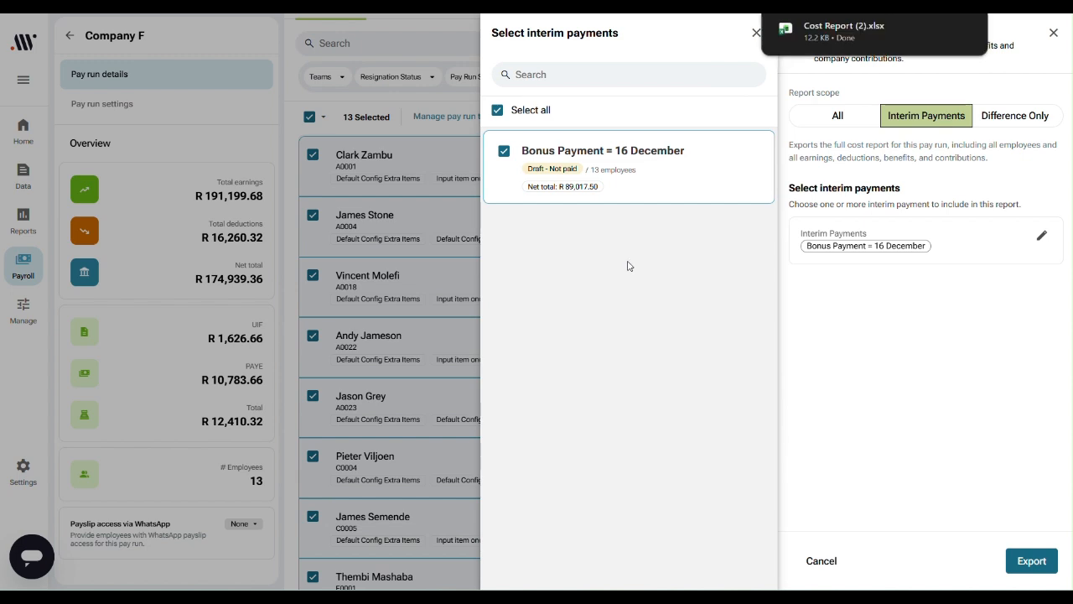
# Step: Examine the columns of the downloaded cost report in Excel and return to the interim payment details in Allwage
pyautogui.moveTo(959, 32)
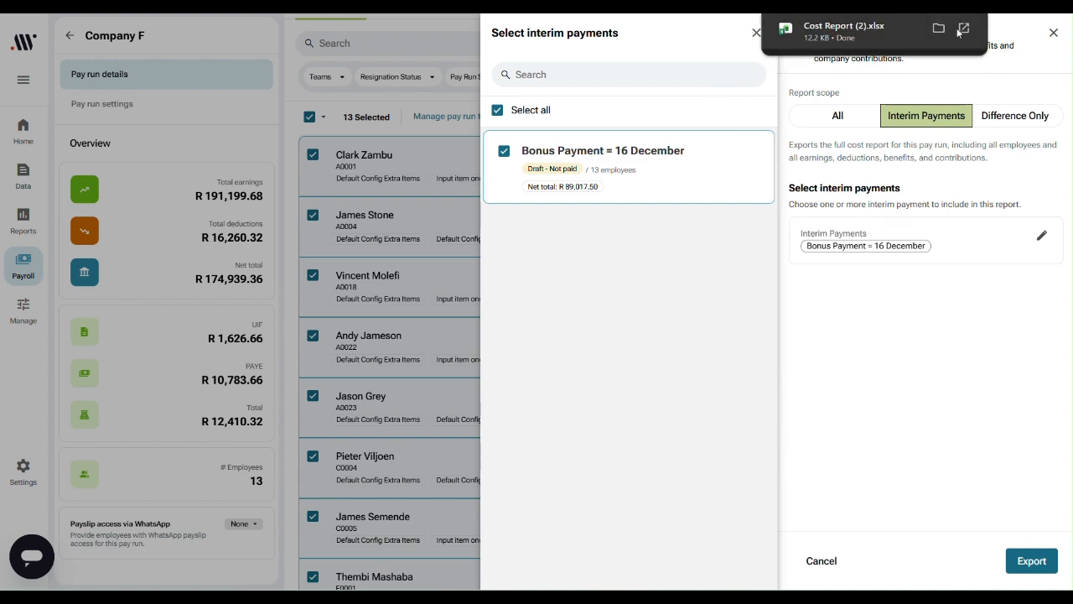
pyautogui.click(826, 37)
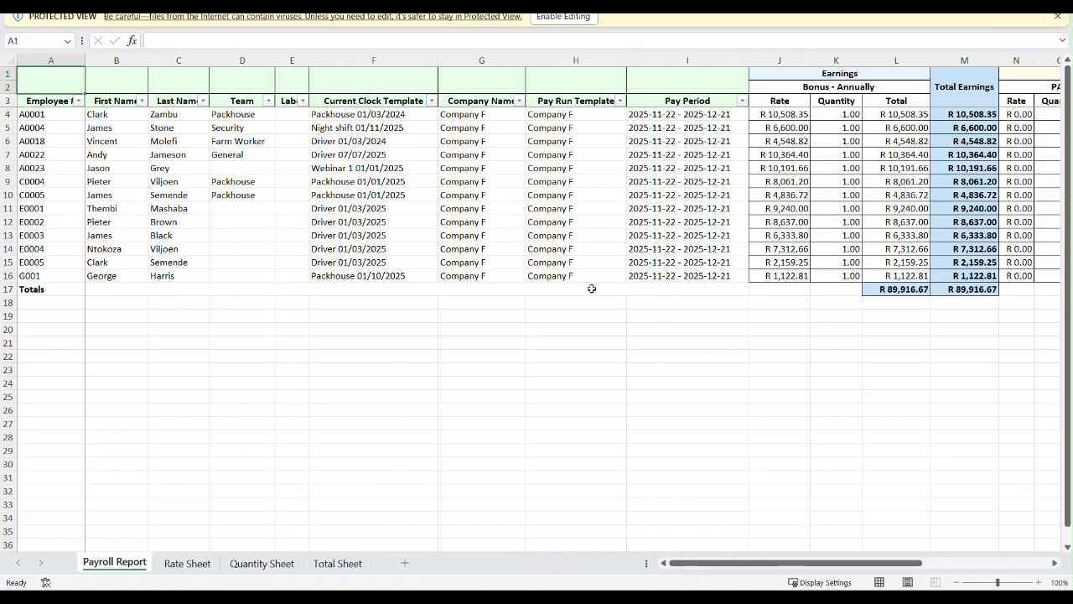
pyautogui.moveTo(715, 558)
pyautogui.mouseDown()
pyautogui.moveTo(835, 569)
pyautogui.moveTo(710, 569)
pyautogui.mouseUp()
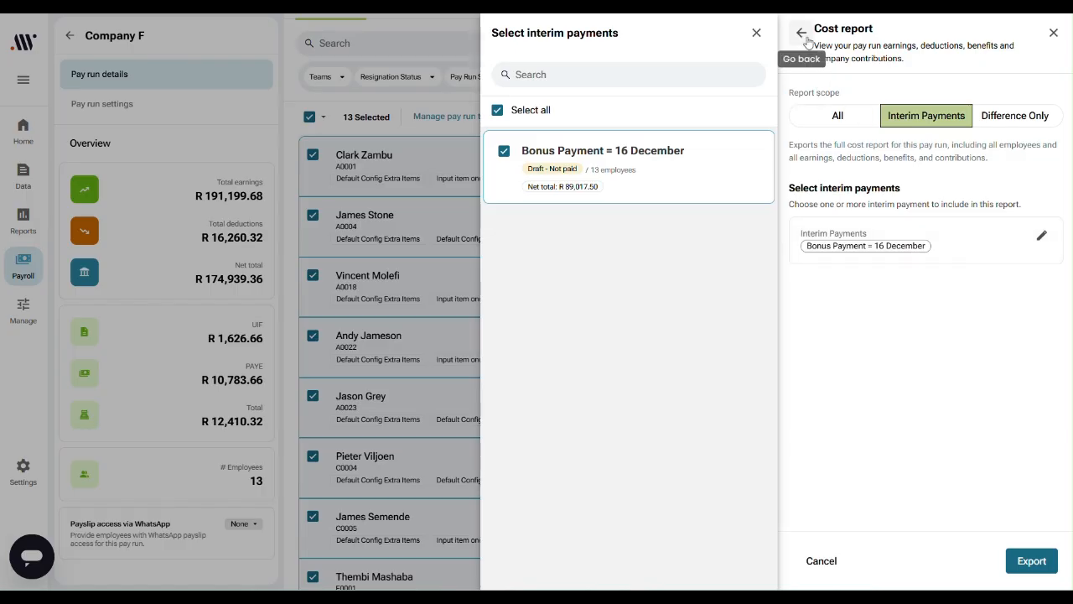
pyautogui.click(803, 33)
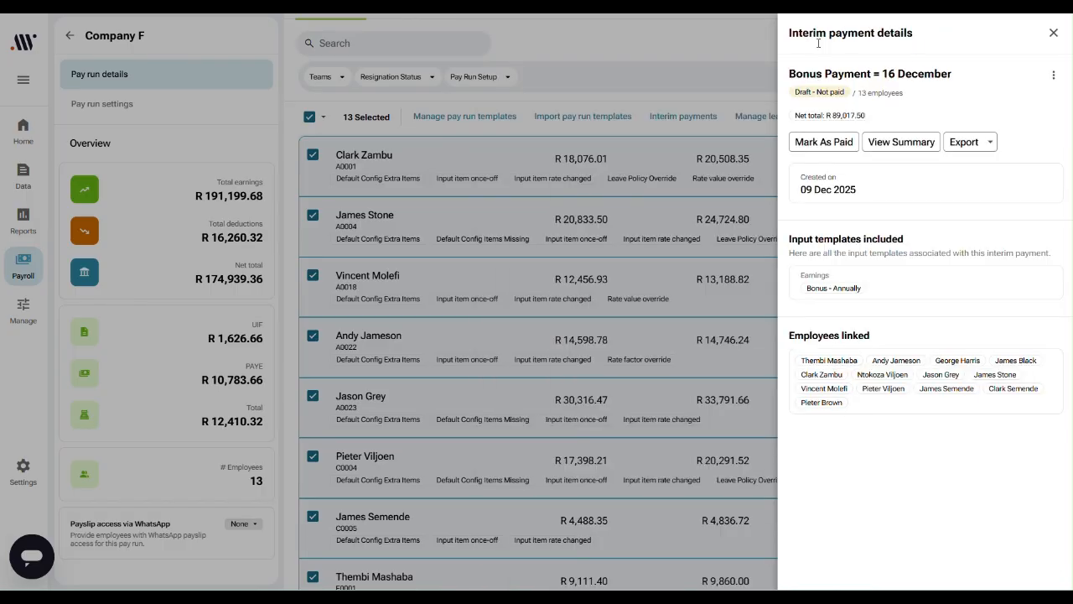
# Step: Export the net pay report for the "Bonus Payment = 16 December" interim payment and open the downloaded file in Excel
pyautogui.click(963, 143)
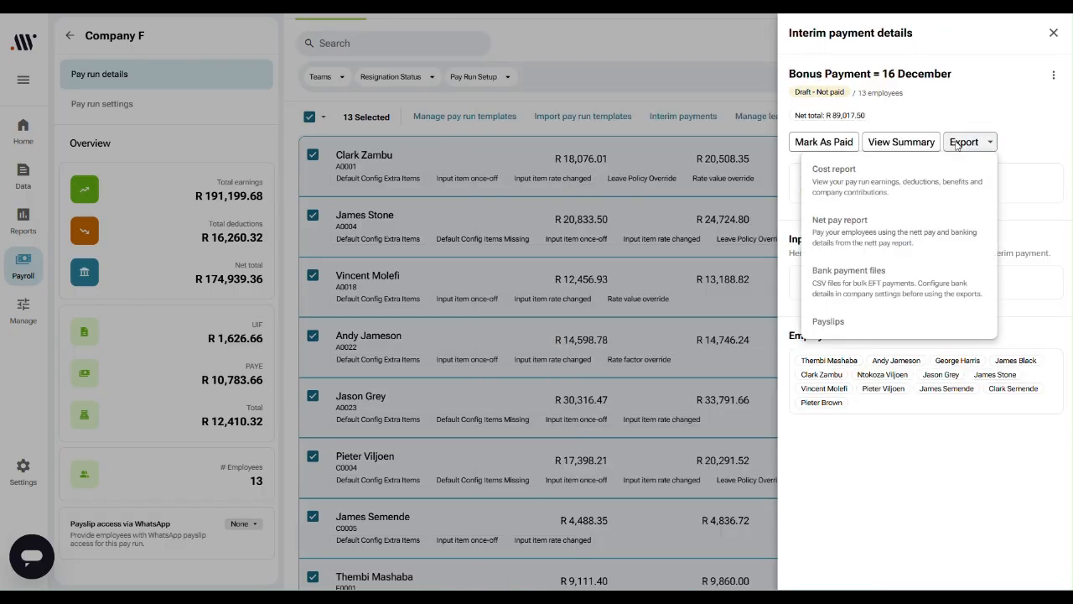
pyautogui.click(895, 245)
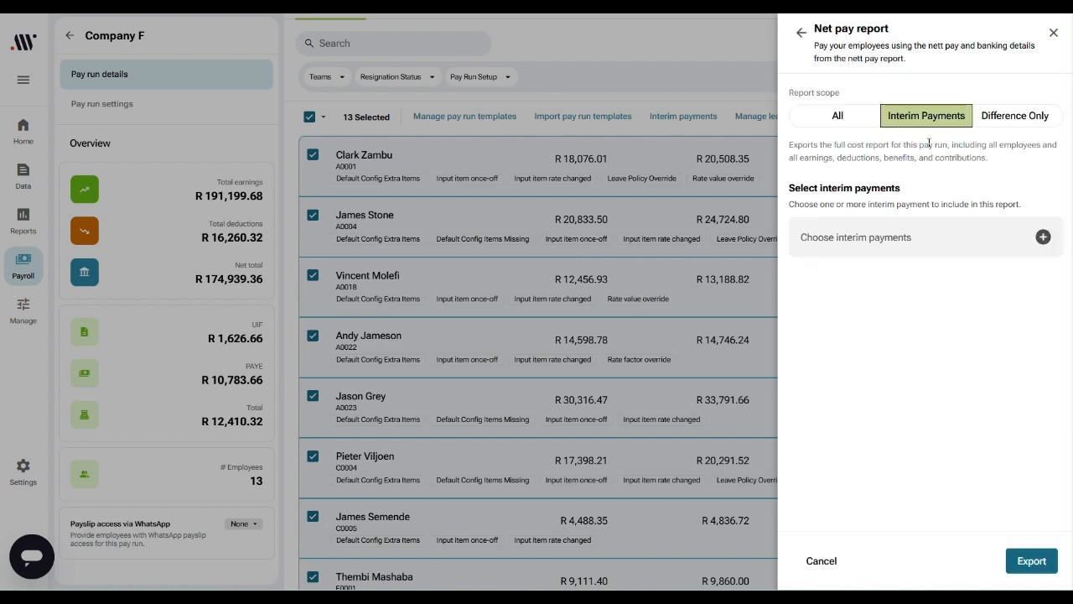
pyautogui.click(1043, 238)
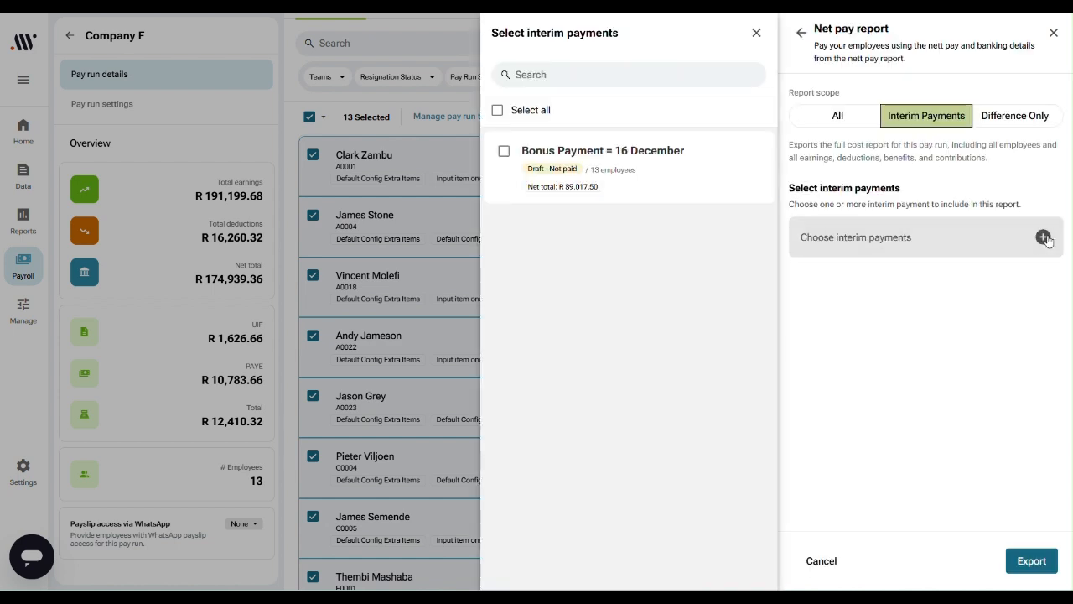
pyautogui.click(504, 151)
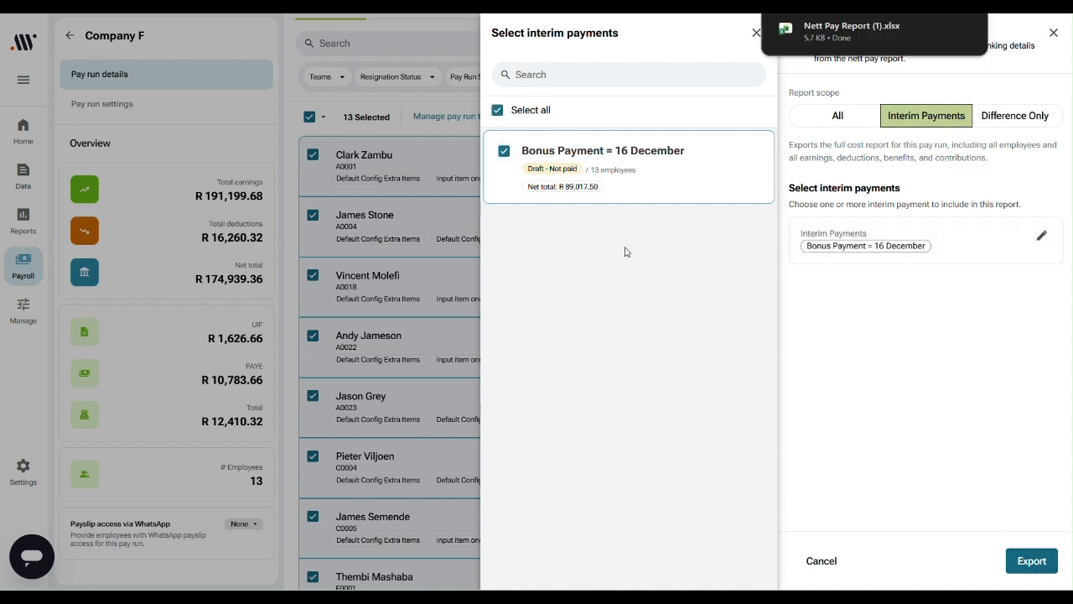
pyautogui.click(850, 29)
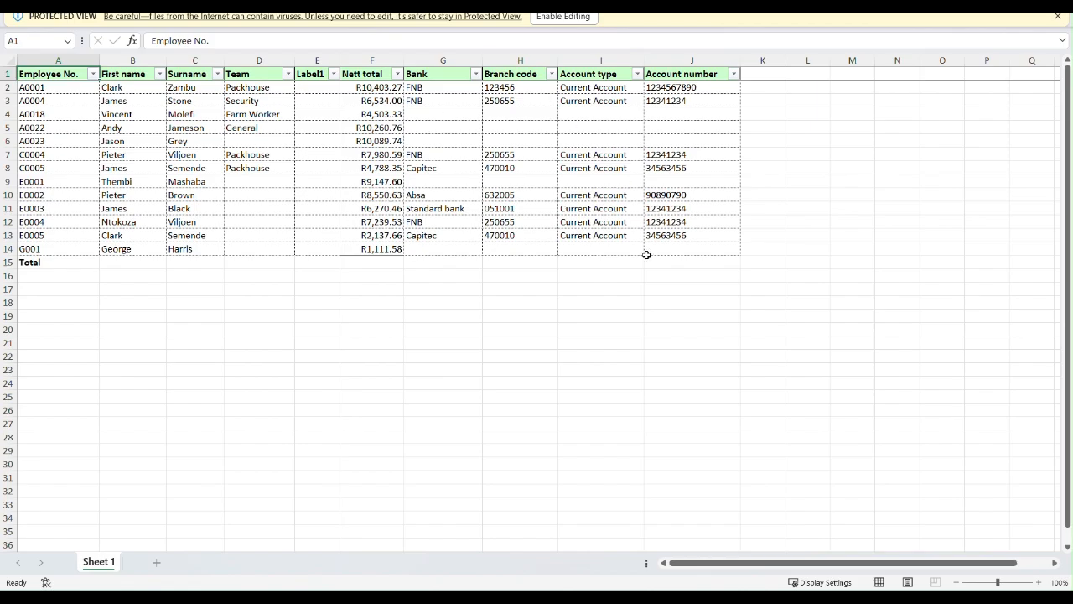
# Step: Return to Allwage and set up a Bankserv ACB (FNB/Nedbank) bank payment file export for the "Bonus Payment = 16 December" interim payment
pyautogui.hotkey('alt', 'Tab')
pyautogui.click(802, 30)
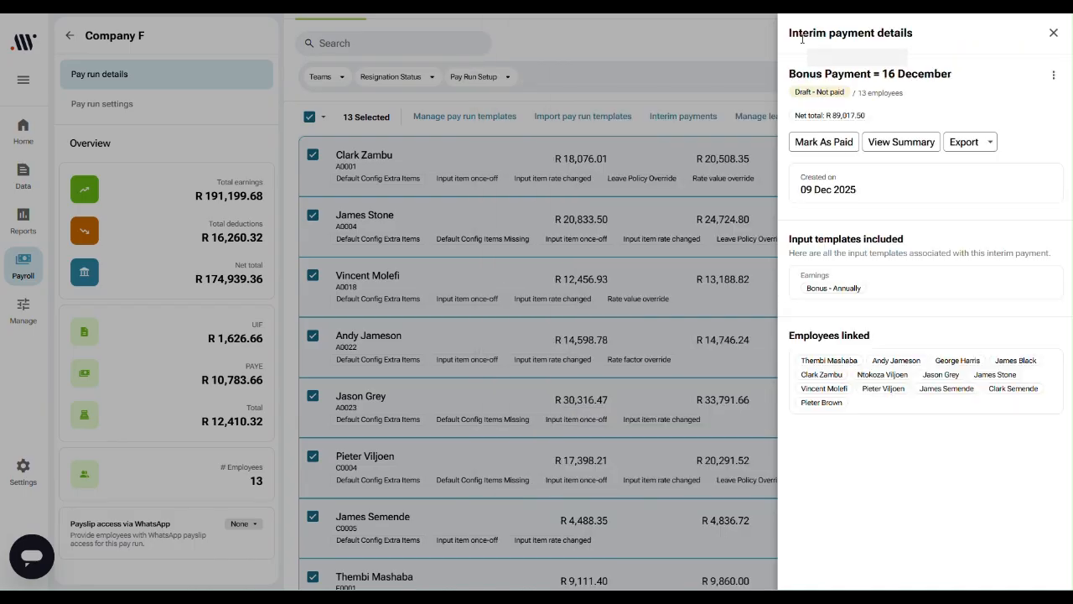
pyautogui.click(975, 144)
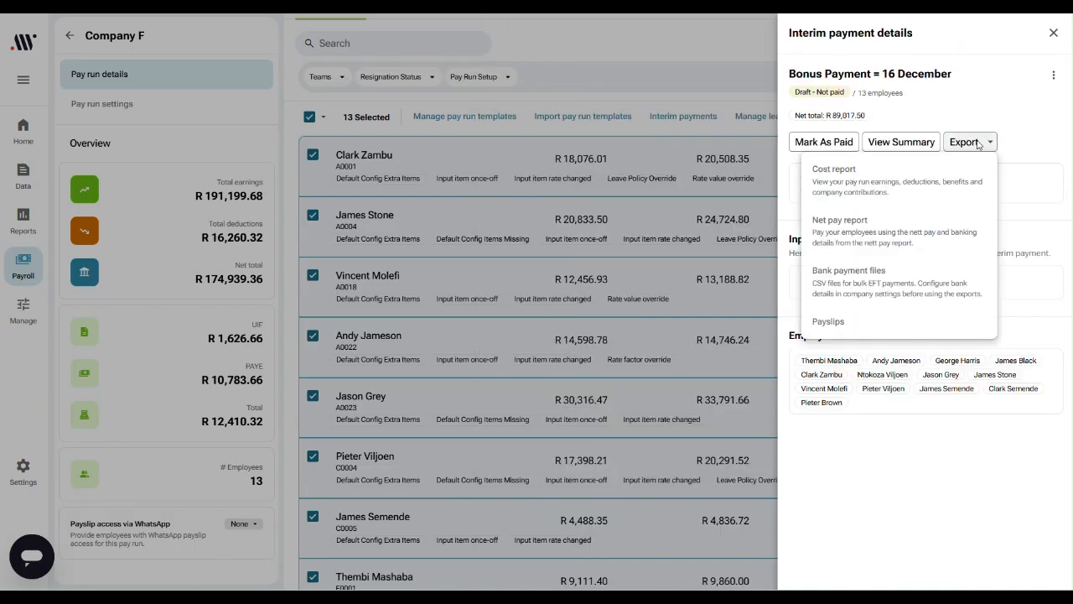
pyautogui.click(929, 301)
pyautogui.click(1040, 338)
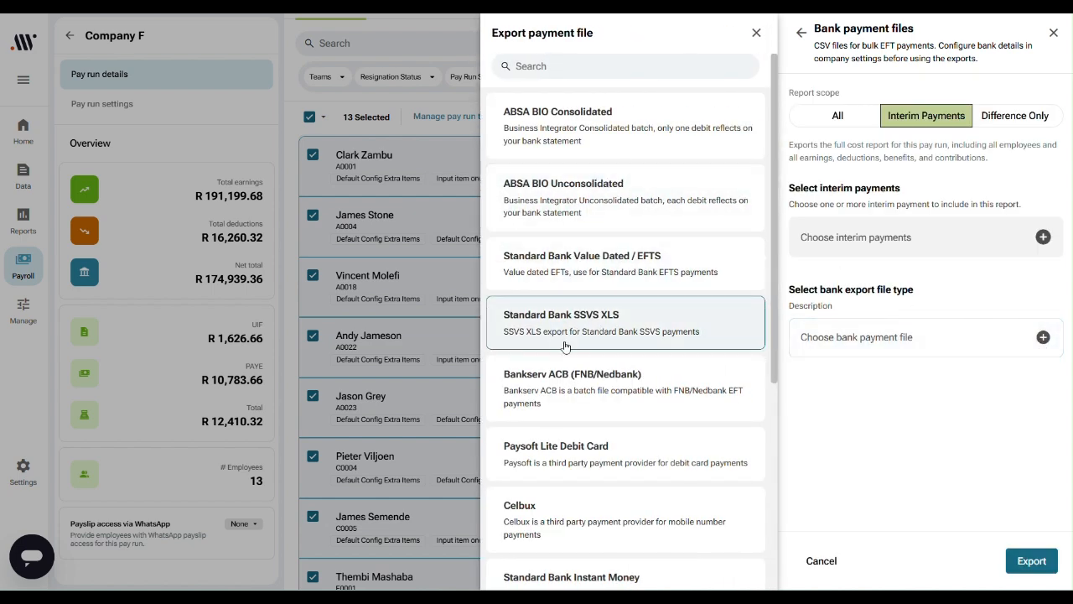
pyautogui.click(577, 398)
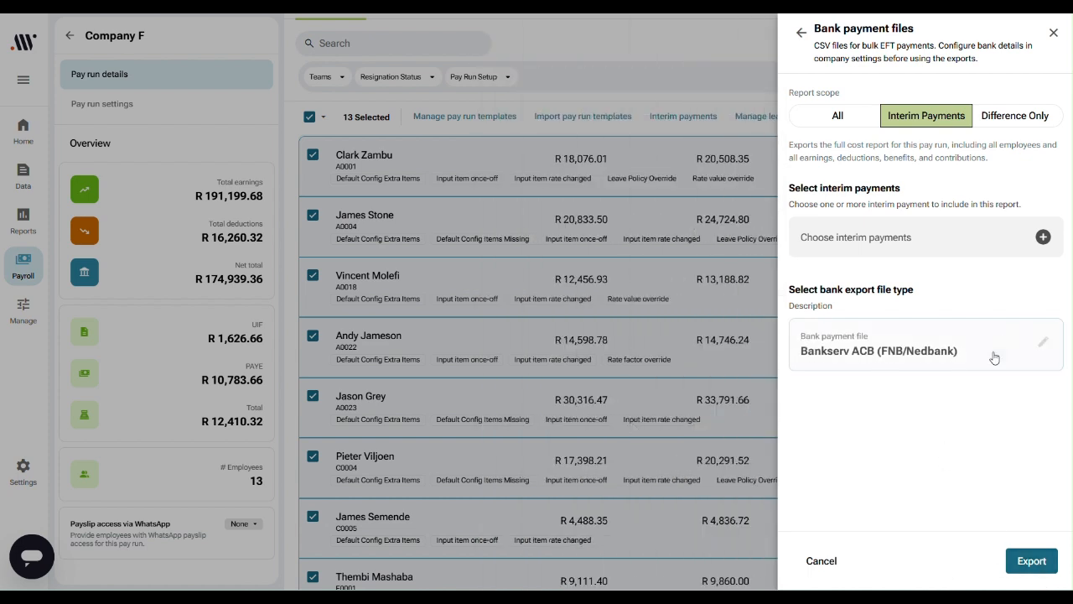
pyautogui.click(1021, 245)
pyautogui.click(667, 191)
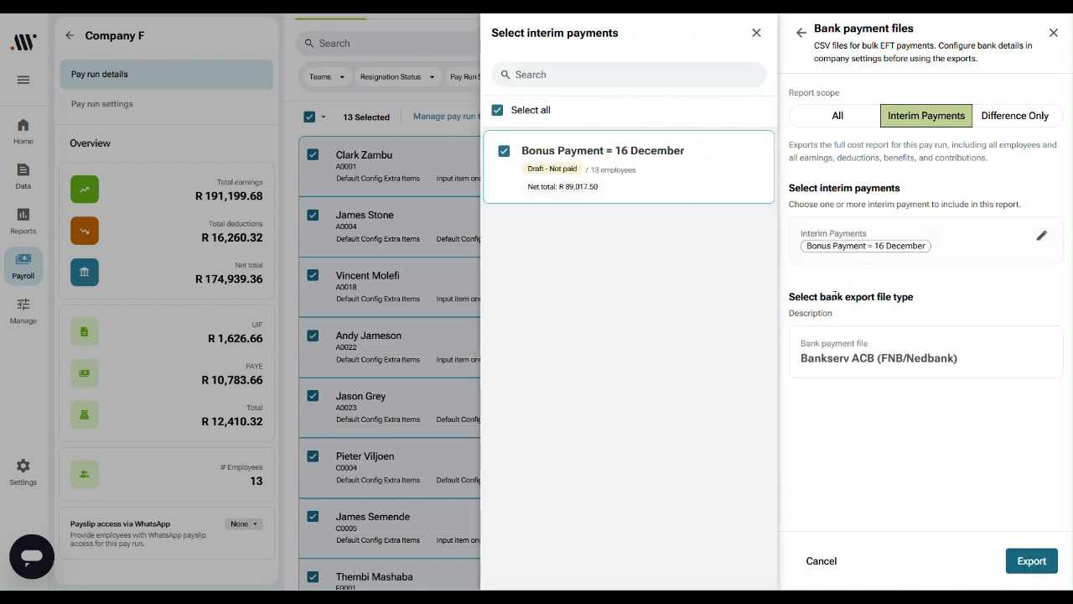
# Step: Run the bank payment export, download the payment file and close the report summary
pyautogui.click(1041, 562)
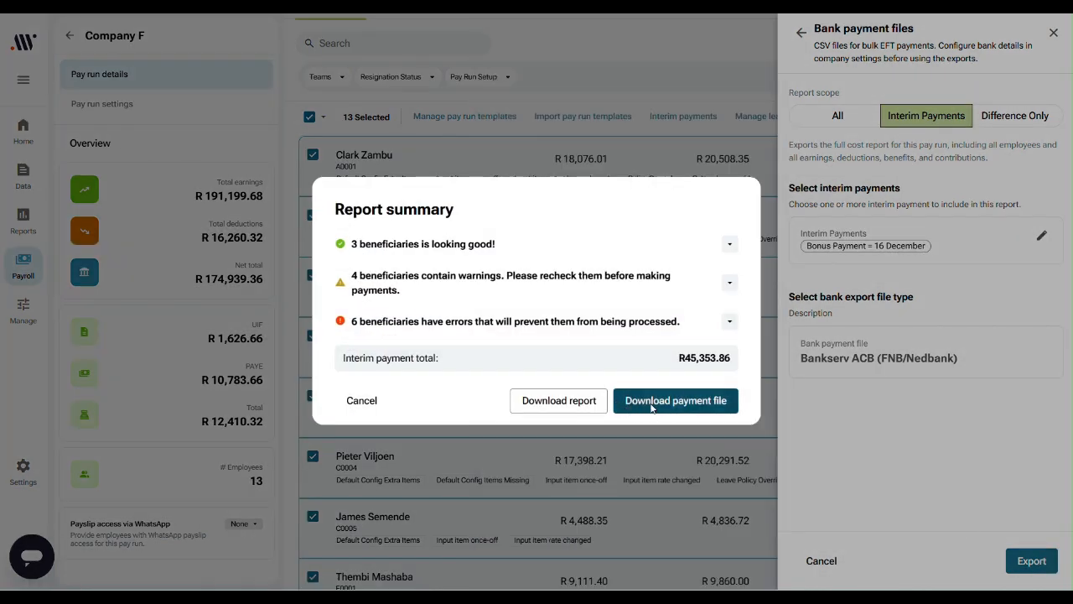
pyautogui.click(651, 404)
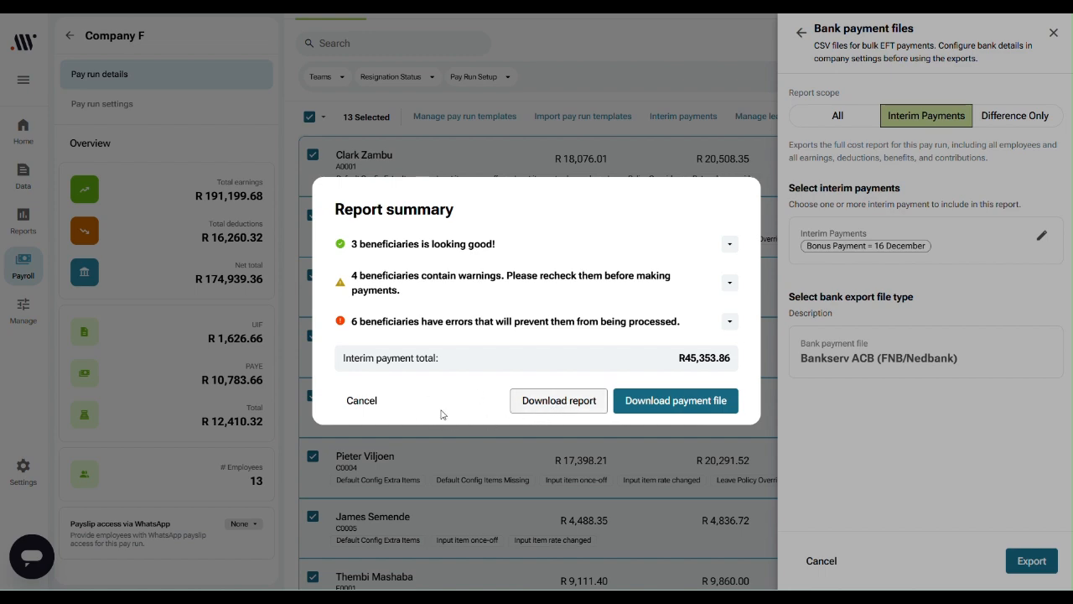
pyautogui.click(363, 402)
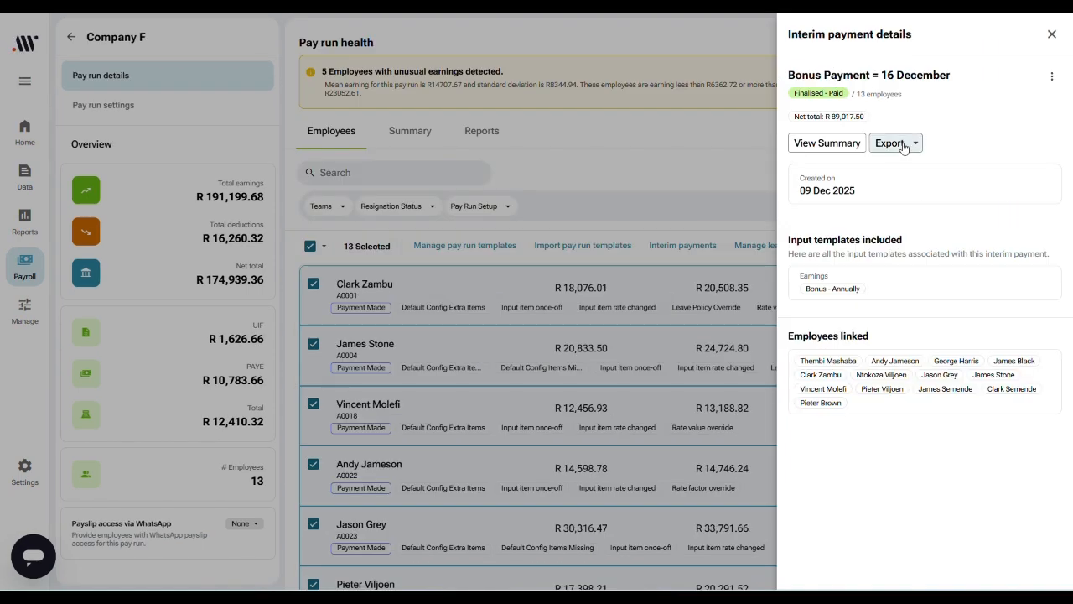
# Step: Export the payslips with the Interim Payments scope for "Bonus Payment = 16 December"
pyautogui.click(903, 148)
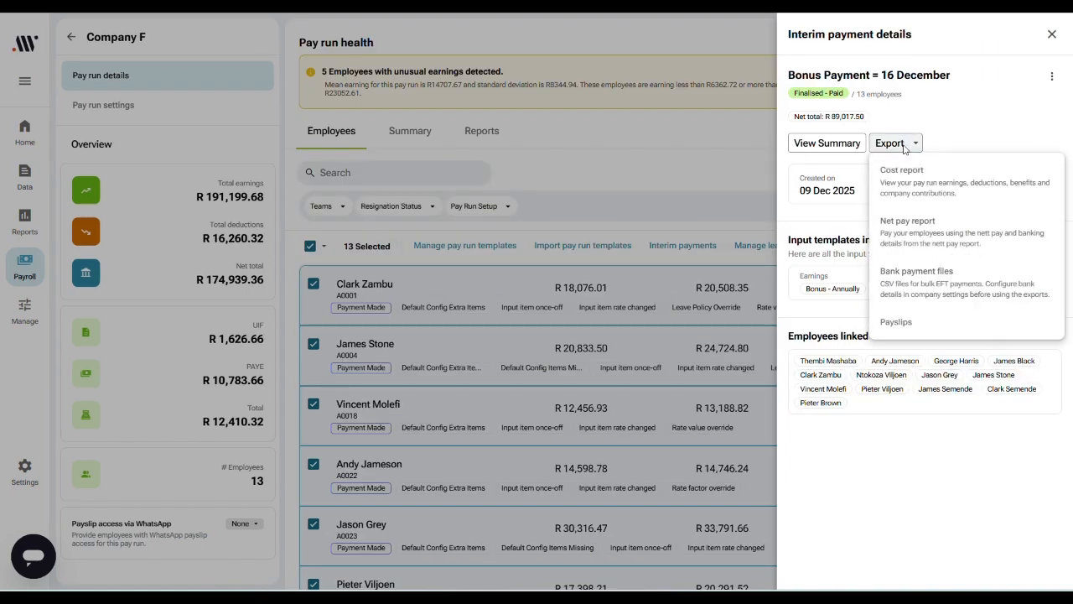
pyautogui.click(901, 331)
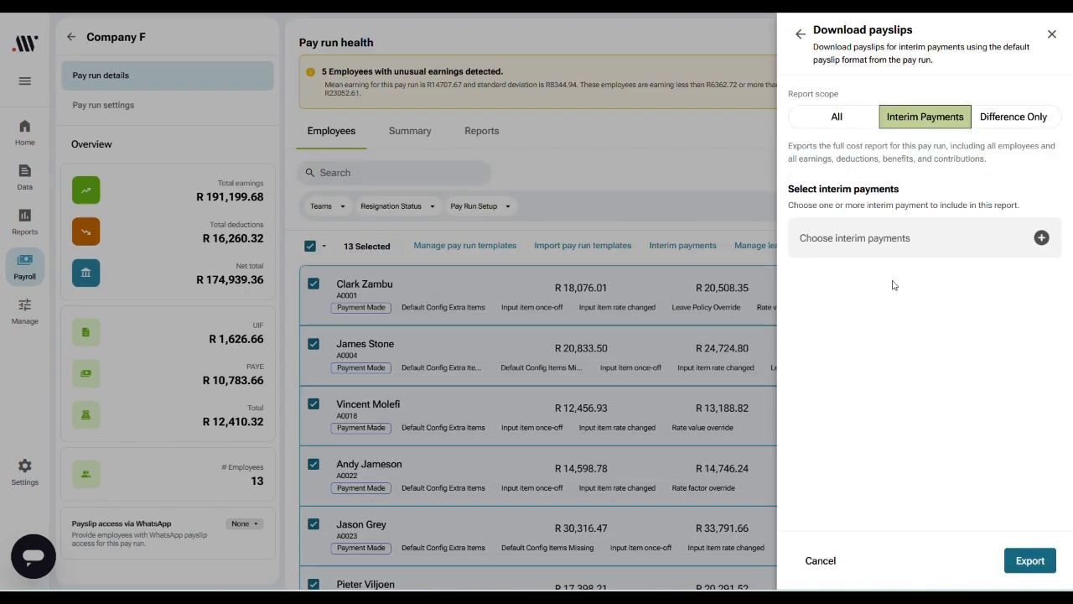
pyautogui.click(1041, 238)
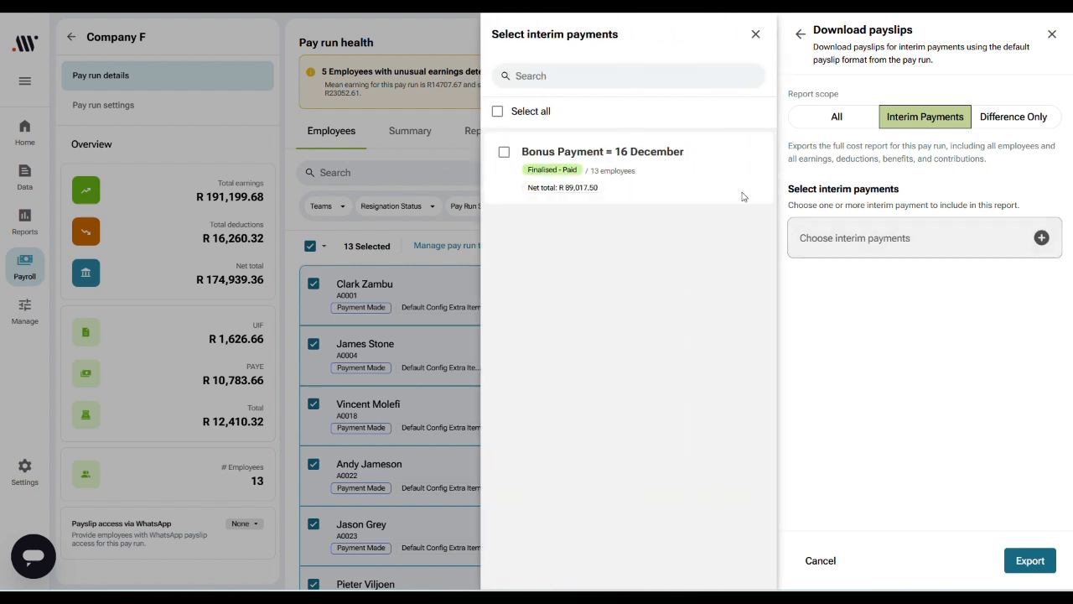
pyautogui.click(504, 152)
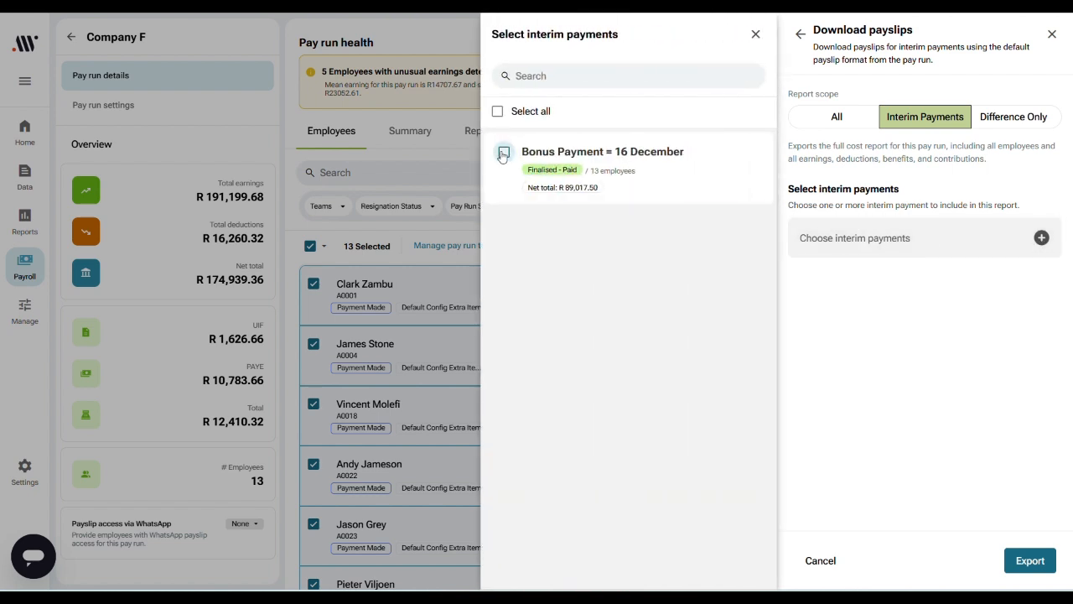
pyautogui.click(1045, 568)
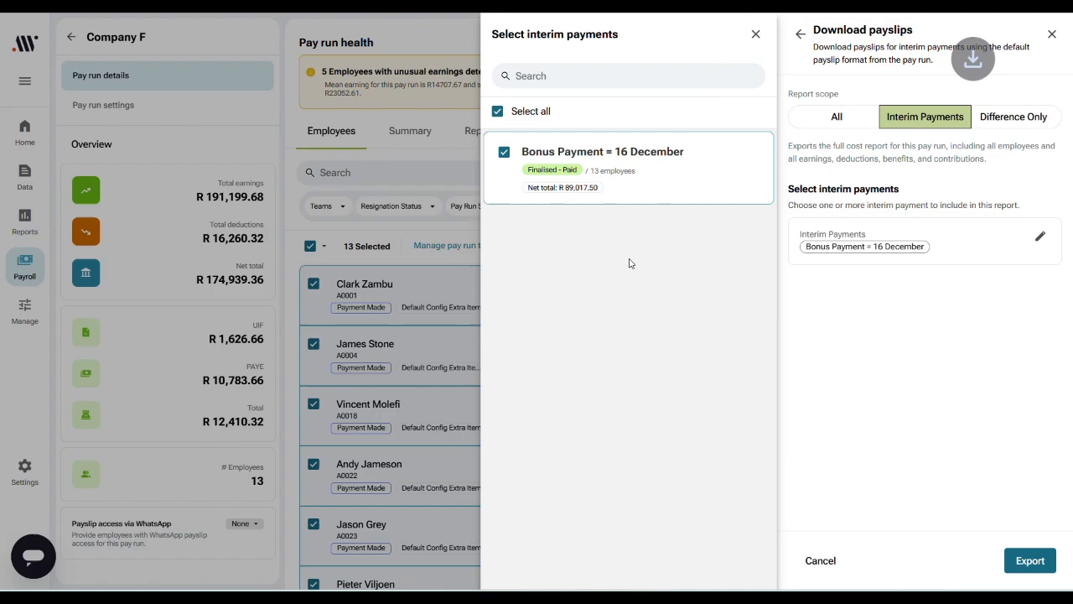
pyautogui.click(876, 26)
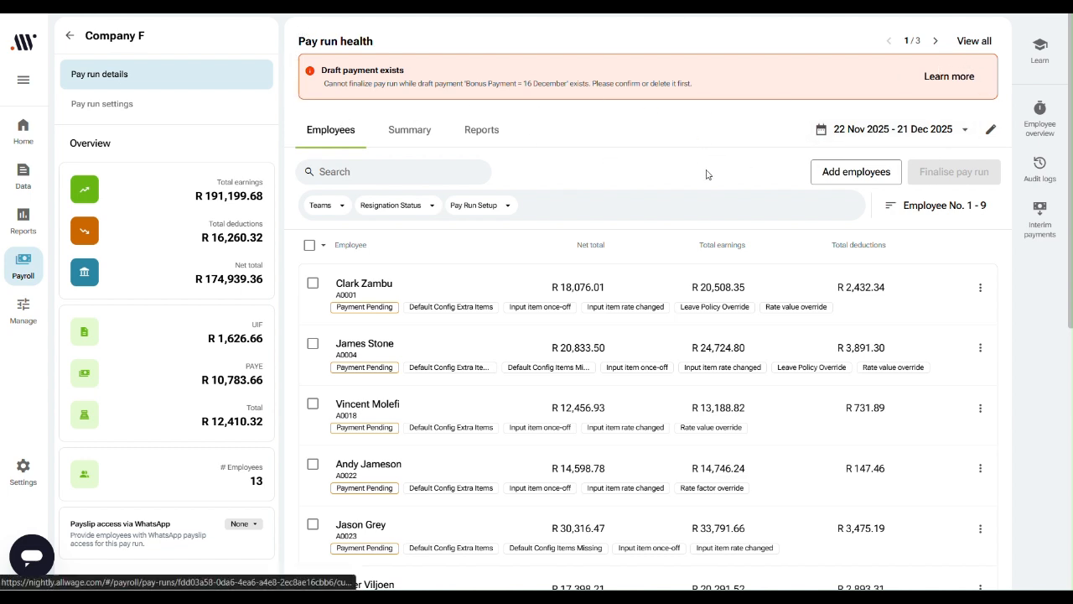
# Step: Select all pay run employees and open the details of the active "Bonus Payment = 16 December" interim payment
pyautogui.click(309, 246)
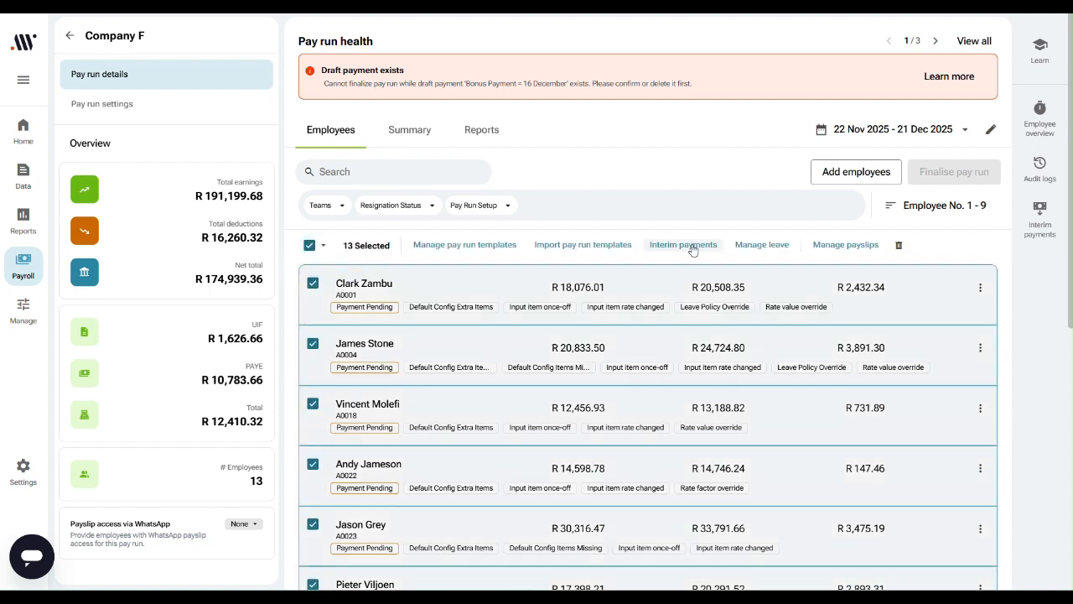
pyautogui.click(683, 244)
pyautogui.click(667, 301)
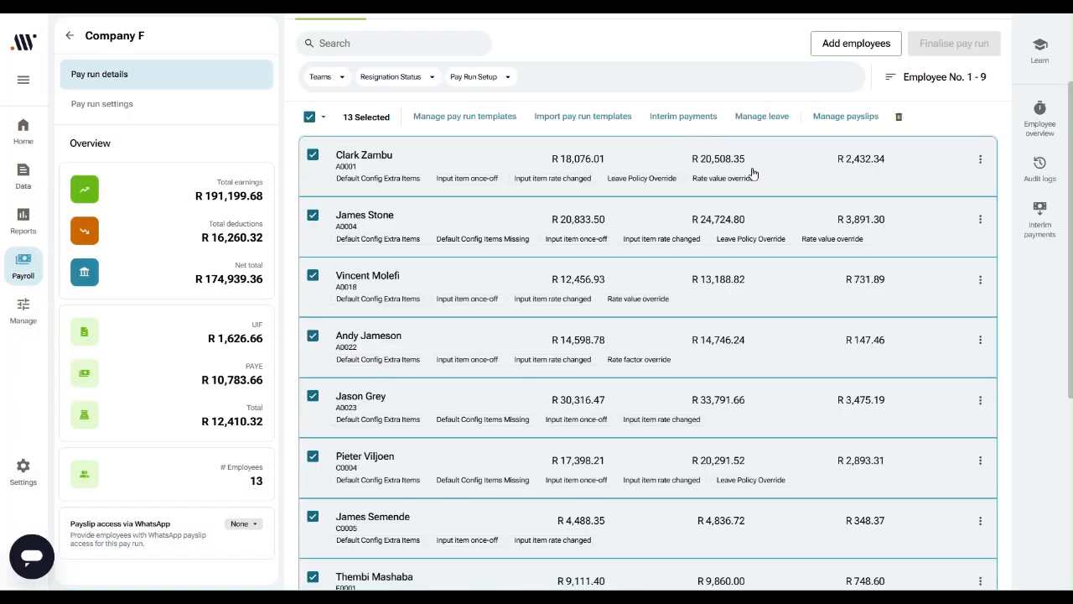
pyautogui.click(1036, 227)
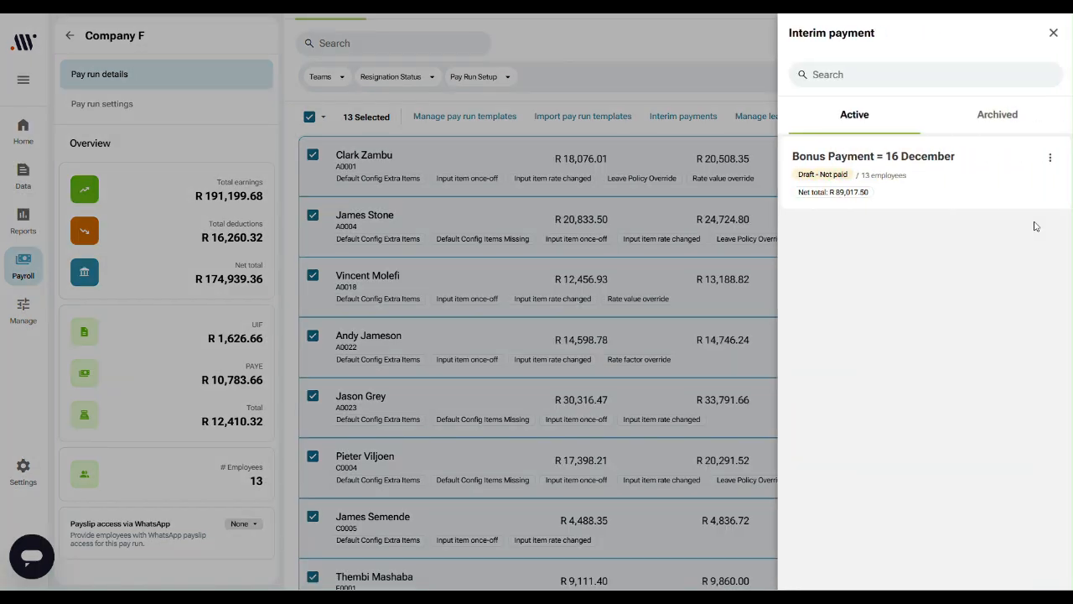
pyautogui.click(1050, 157)
pyautogui.click(915, 220)
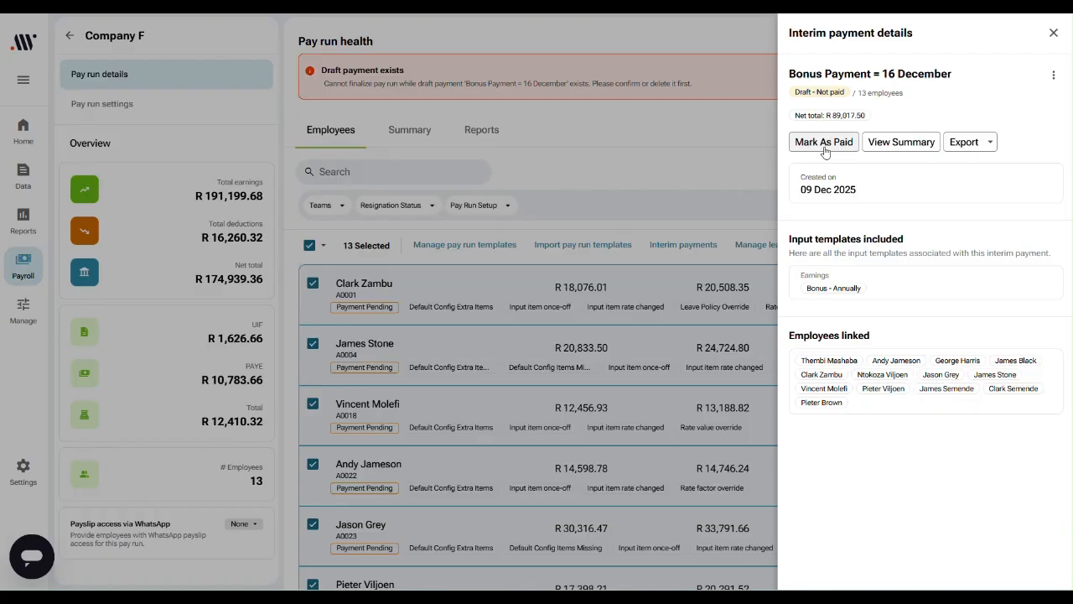
# Step: Mark the "Bonus Payment = 16 December" interim payment as paid and close its details
pyautogui.click(824, 144)
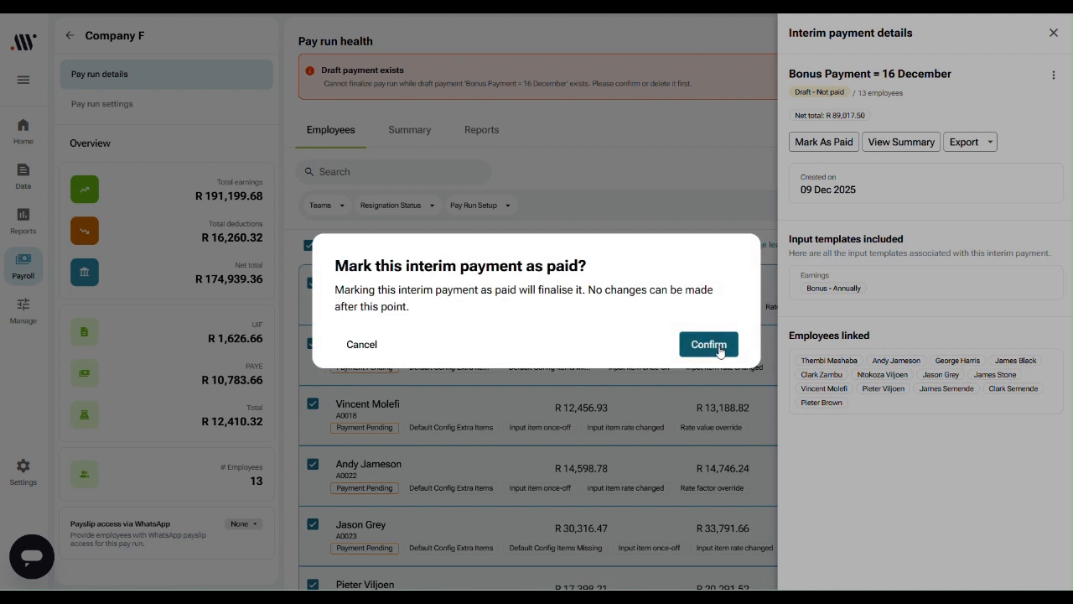
pyautogui.click(709, 344)
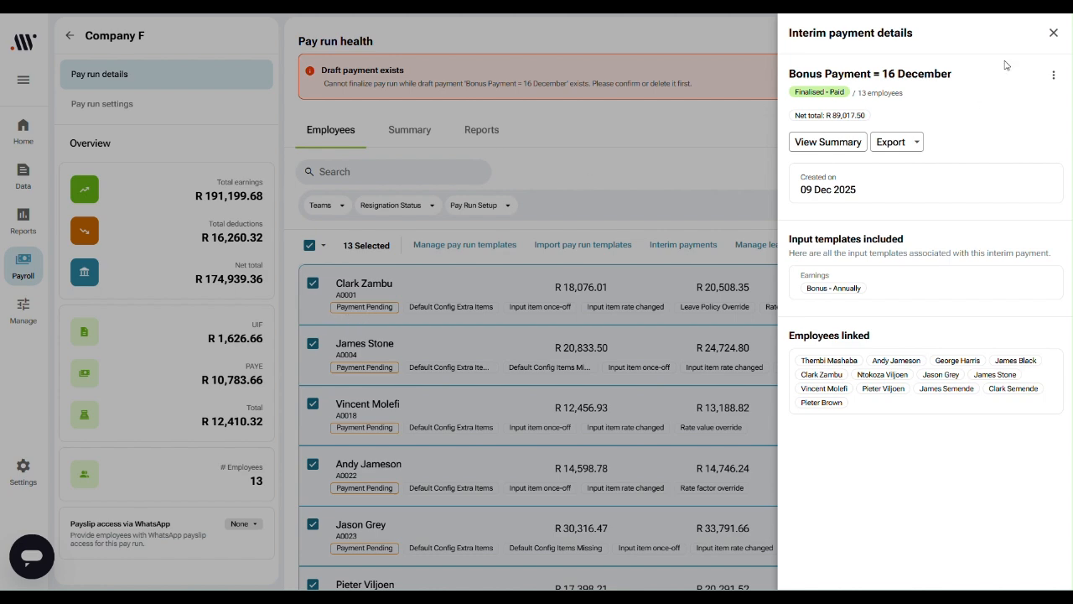
pyautogui.click(1054, 33)
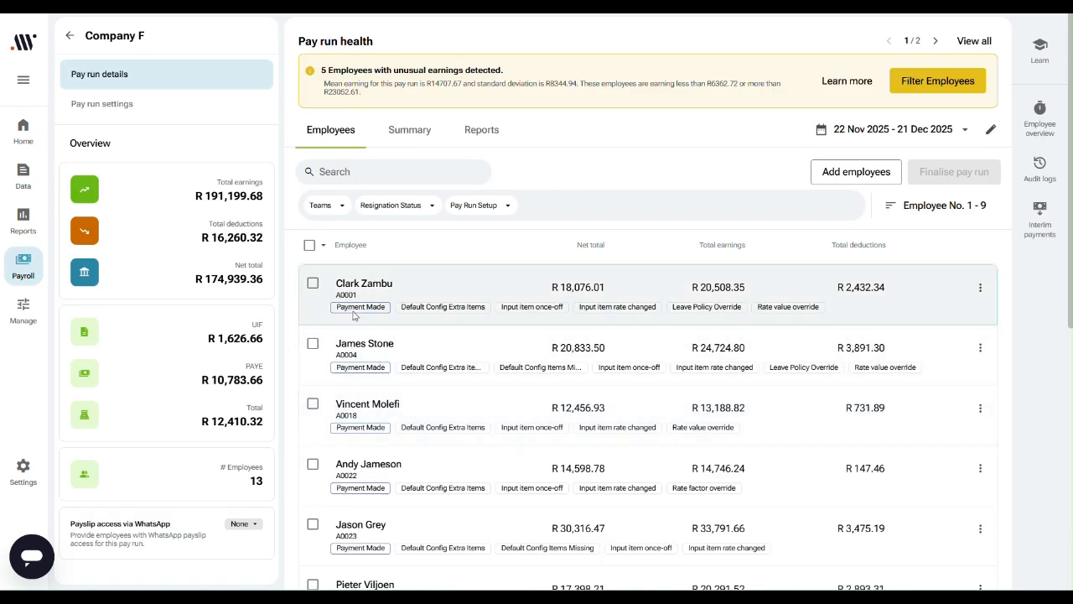
# Step: Check the first employee's payment tag, Bonus - Annually earnings and deductions, and return to the Company F pay run
pyautogui.moveTo(354, 315)
pyautogui.click(464, 286)
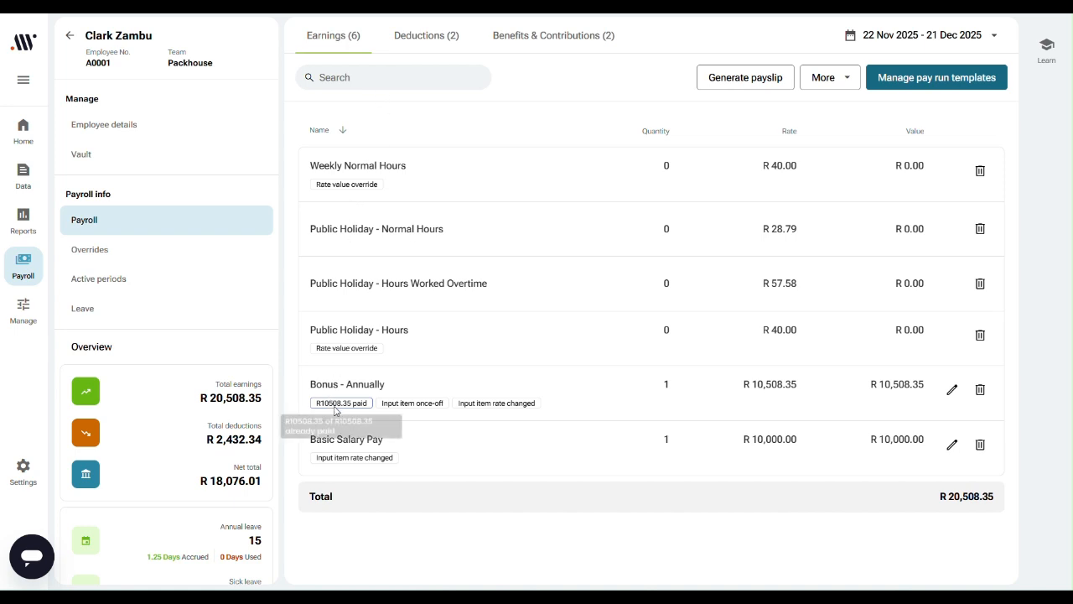
pyautogui.click(413, 47)
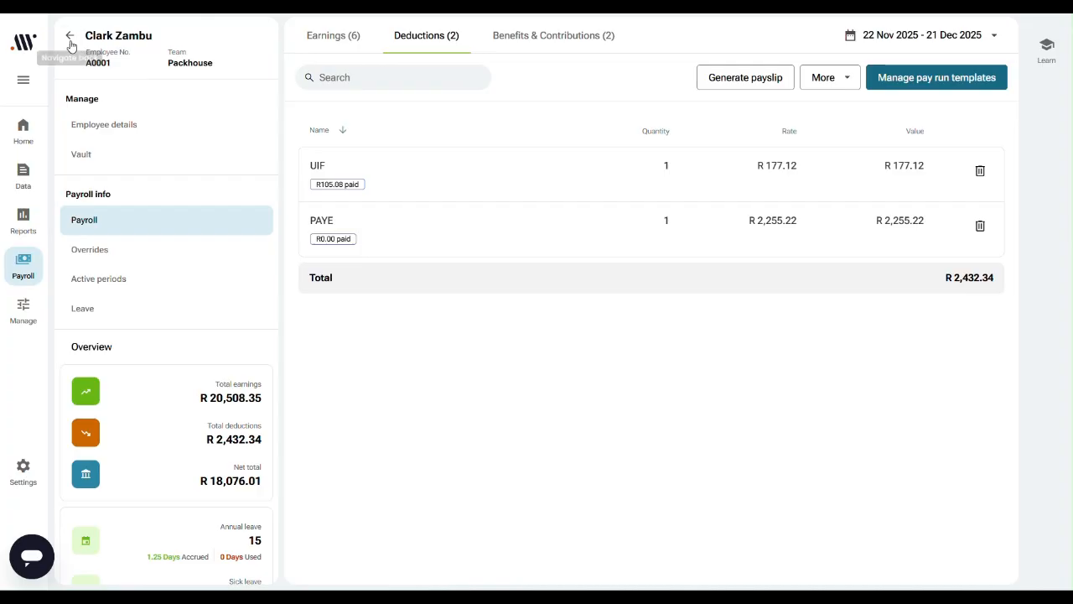
pyautogui.click(70, 33)
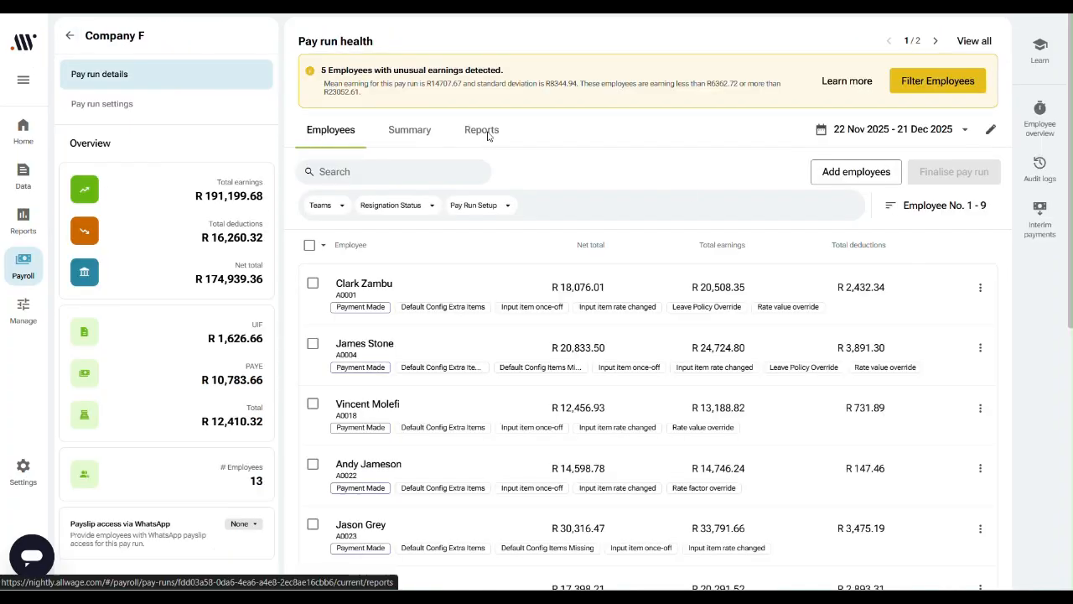
# Step: Export the pay run's new cost report with the Difference Only scope
pyautogui.click(489, 132)
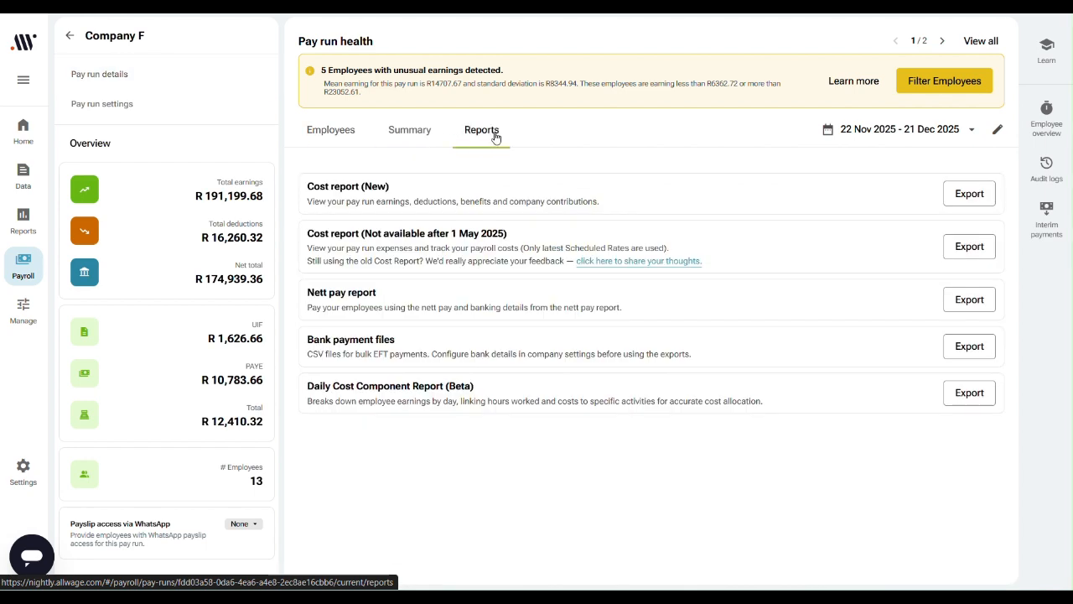
pyautogui.click(975, 199)
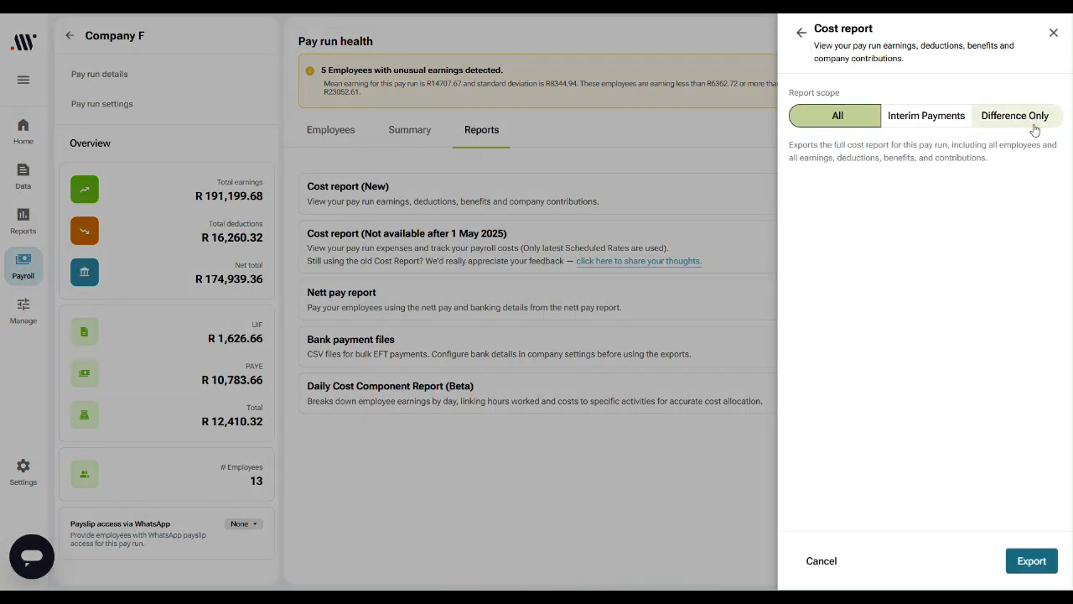
pyautogui.click(1031, 126)
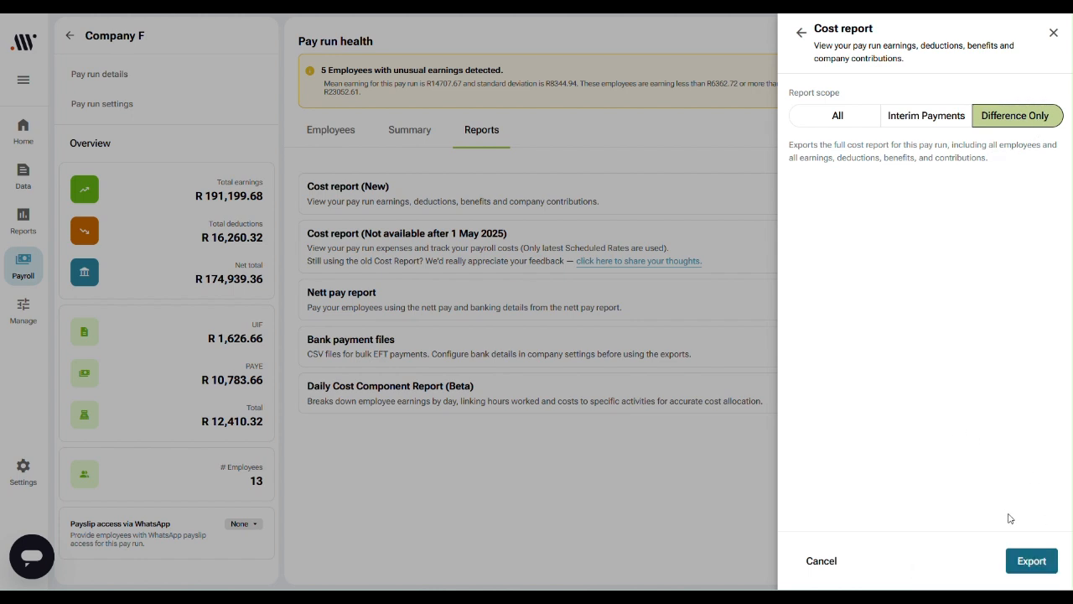
pyautogui.click(1032, 560)
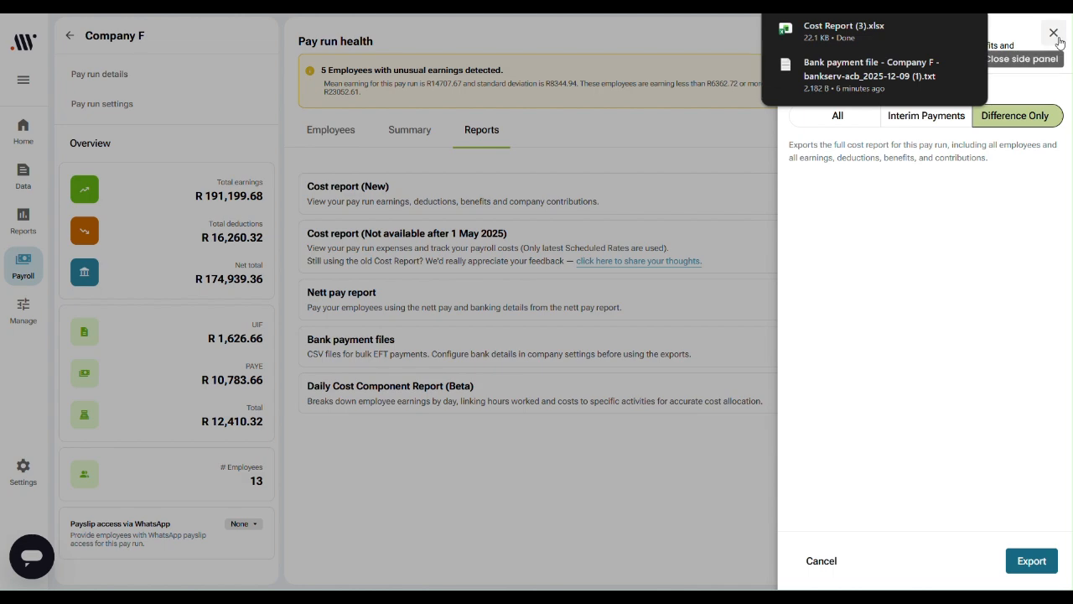
# Step: Open the downloaded Cost Report (3).xlsx in Excel and examine its earnings and deductions columns
pyautogui.click(849, 39)
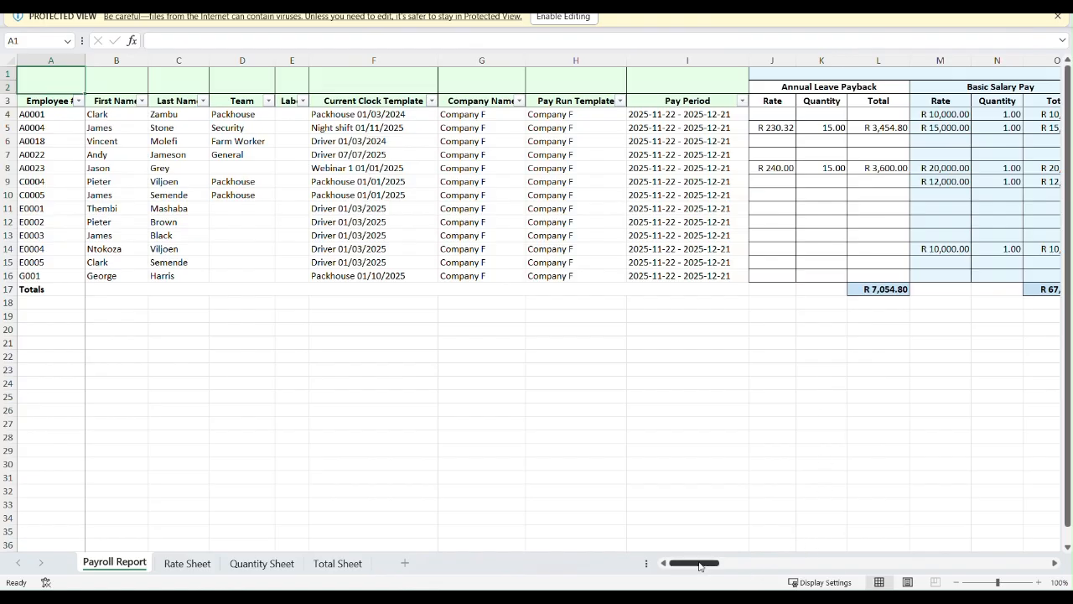
pyautogui.moveTo(700, 566); pyautogui.dragTo(739, 568)
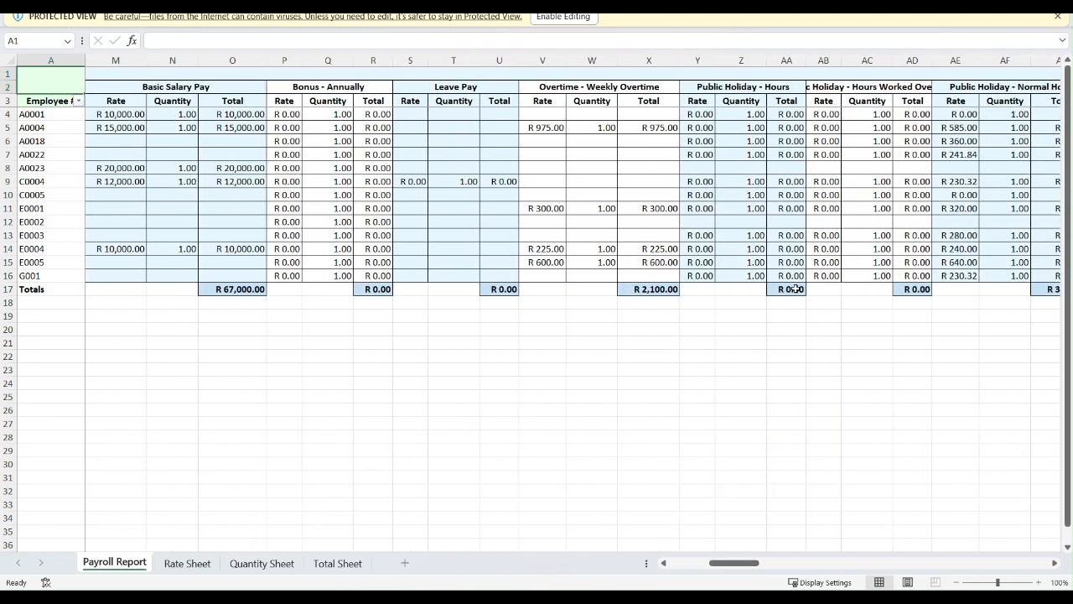
pyautogui.moveTo(748, 563); pyautogui.dragTo(854, 566)
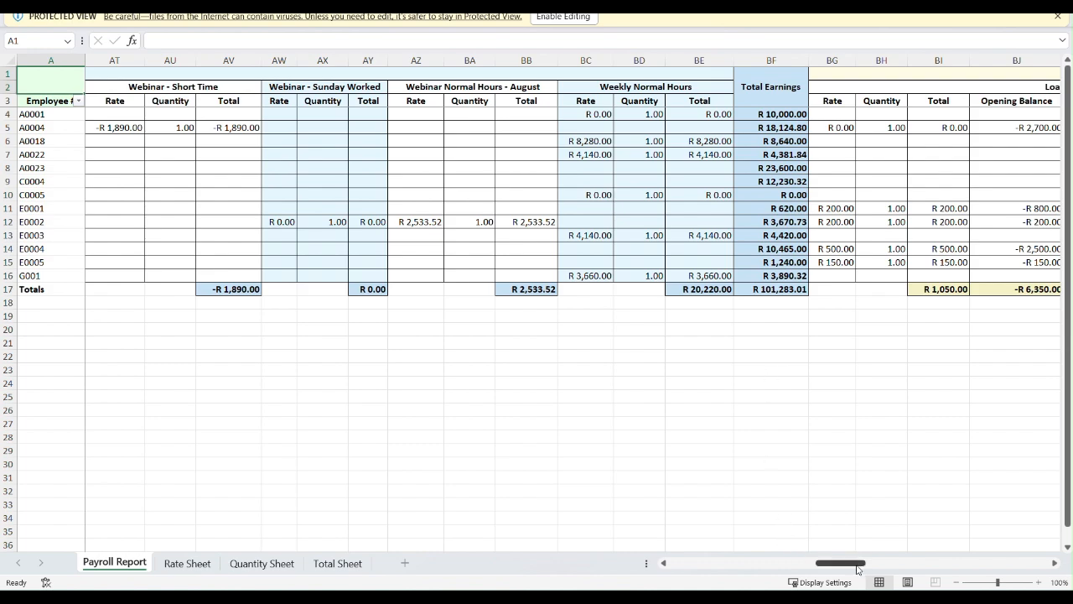
pyautogui.moveTo(856, 567); pyautogui.dragTo(1041, 594)
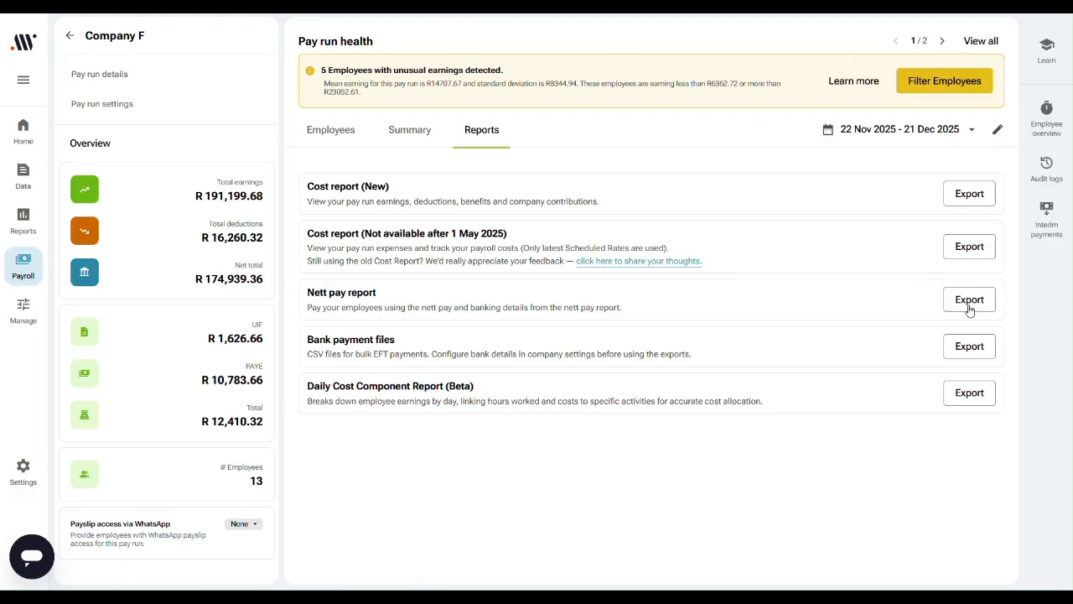
# Step: Export the pay run's nett pay report with the Difference Only scope, accepting early generation, and close the export settings
pyautogui.click(968, 299)
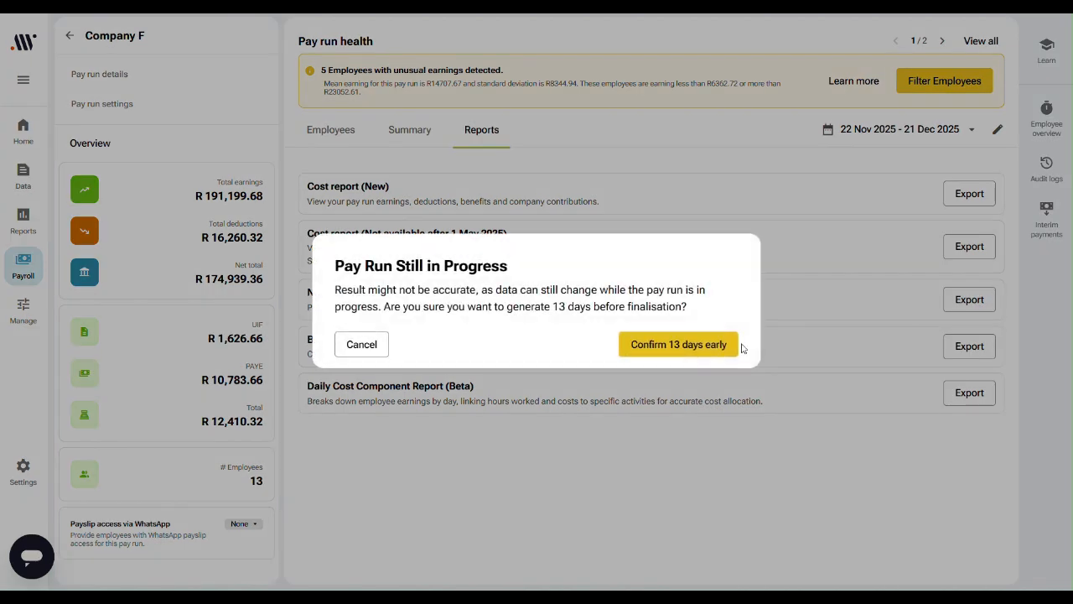
pyautogui.click(731, 344)
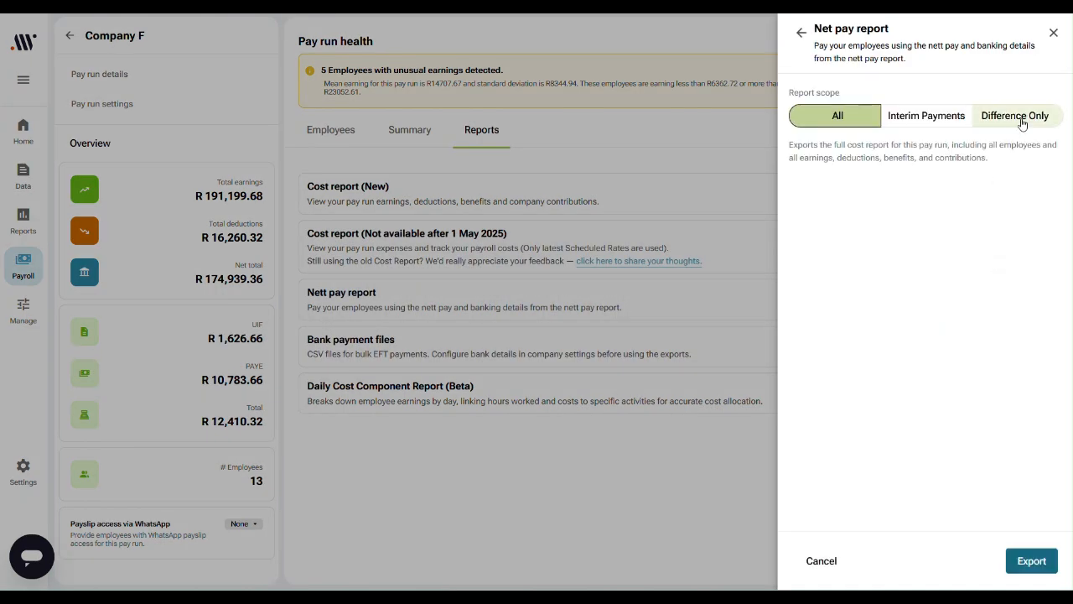
pyautogui.click(1015, 126)
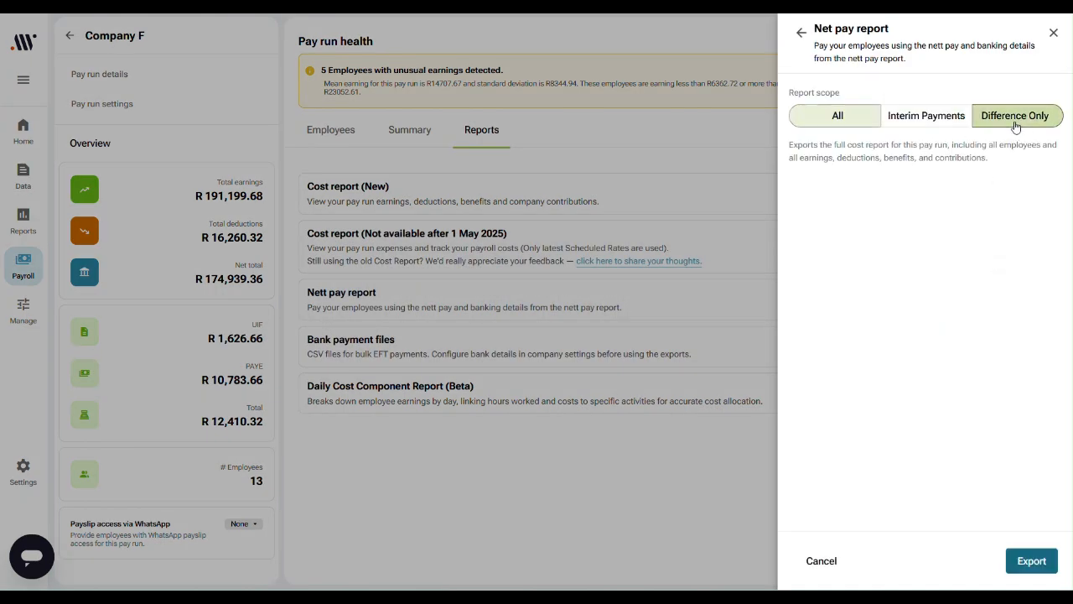
pyautogui.click(1031, 564)
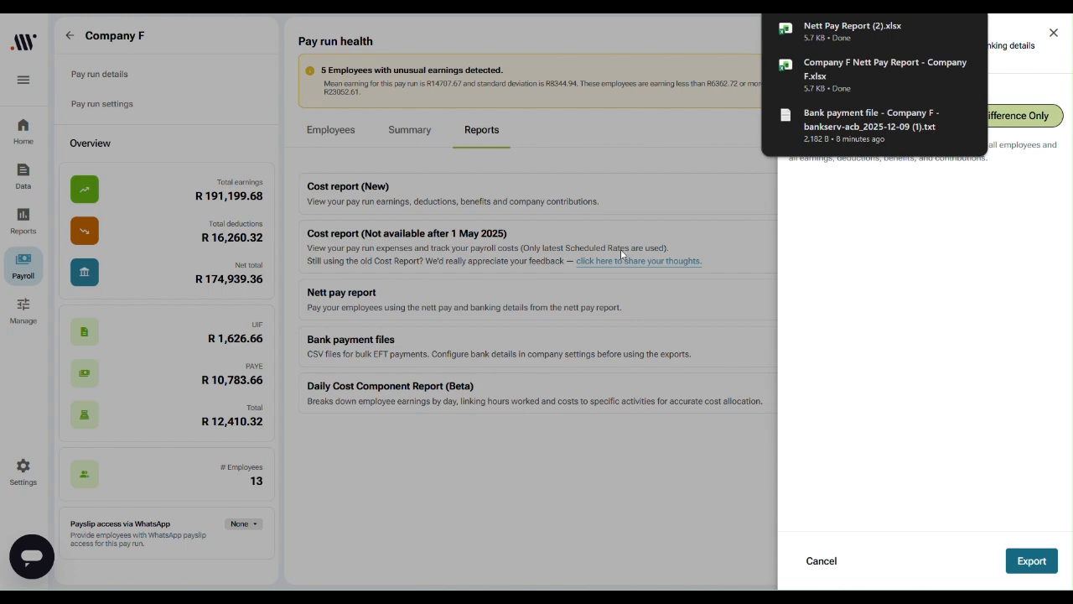
pyautogui.click(1053, 35)
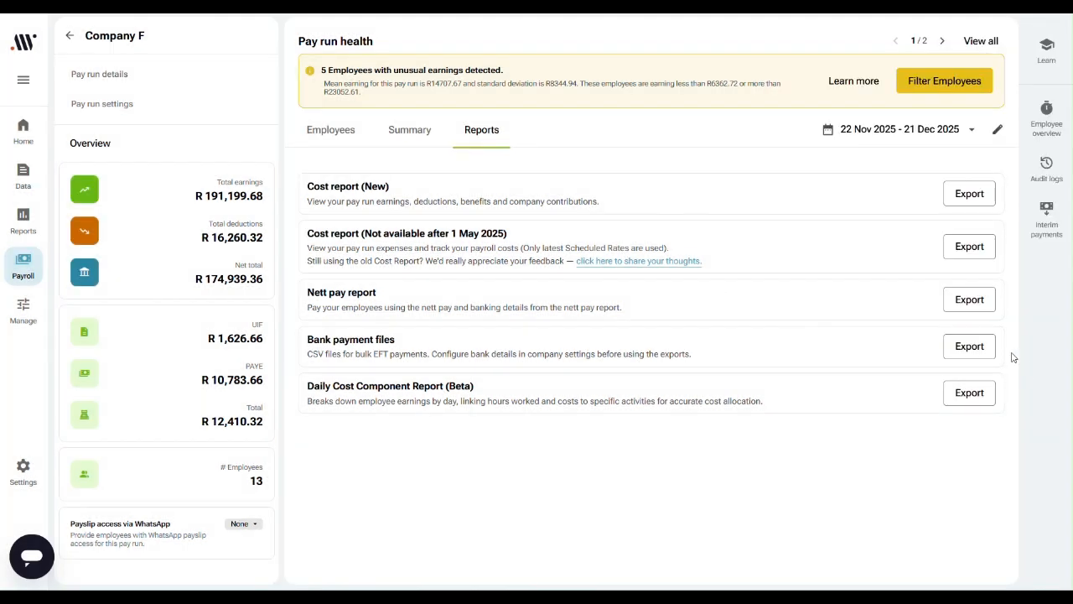
# Step: Download the pay run's bank payment file with the Difference Only scope in Bankserv ACB (FNB/Nedbank) format and dismiss the report summary
pyautogui.click(971, 347)
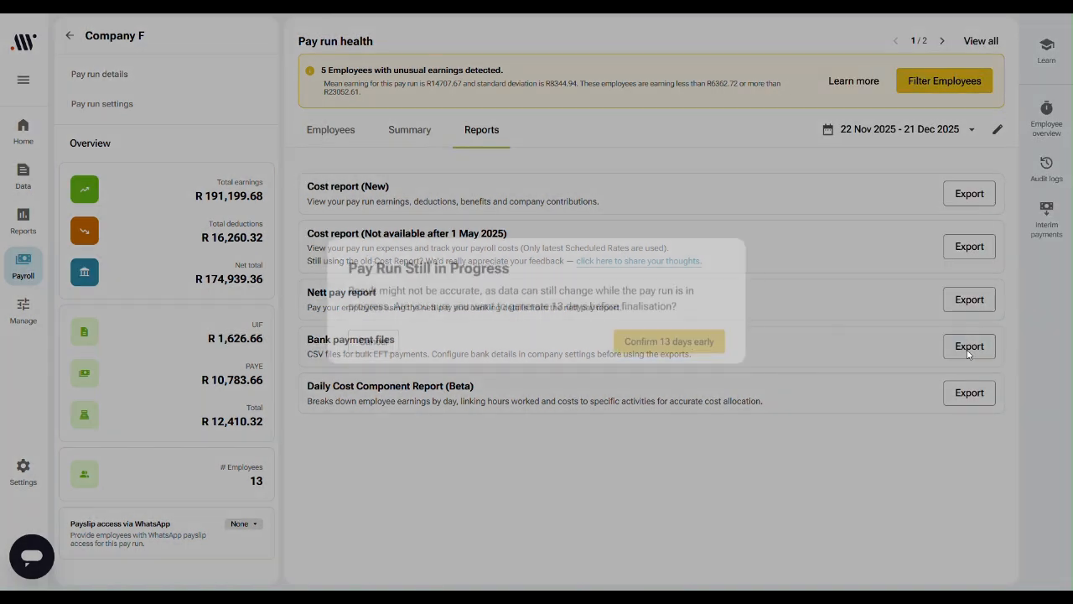
pyautogui.click(725, 351)
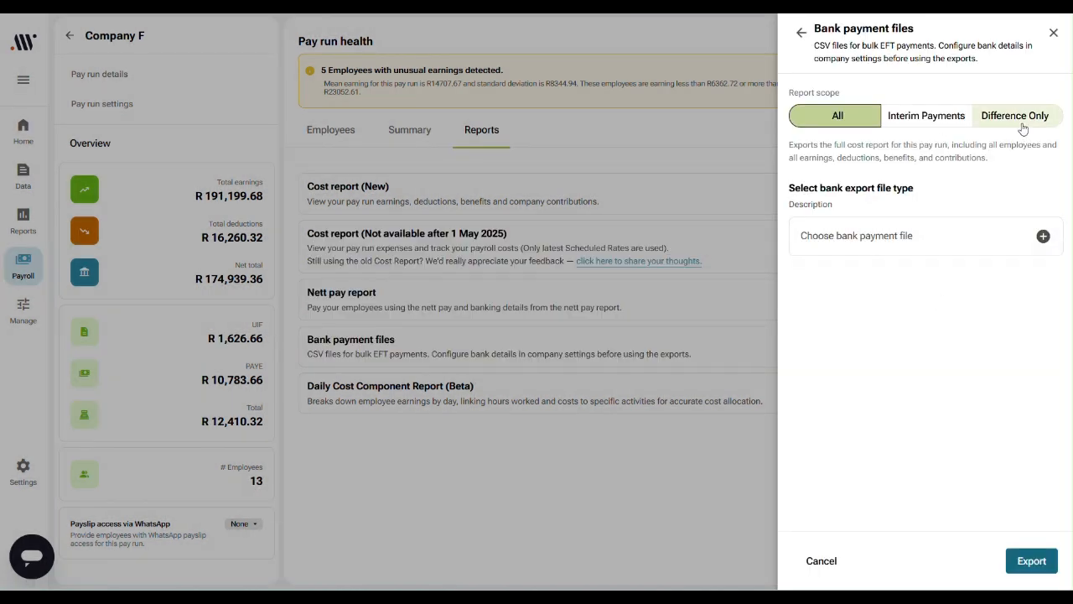
pyautogui.click(1023, 126)
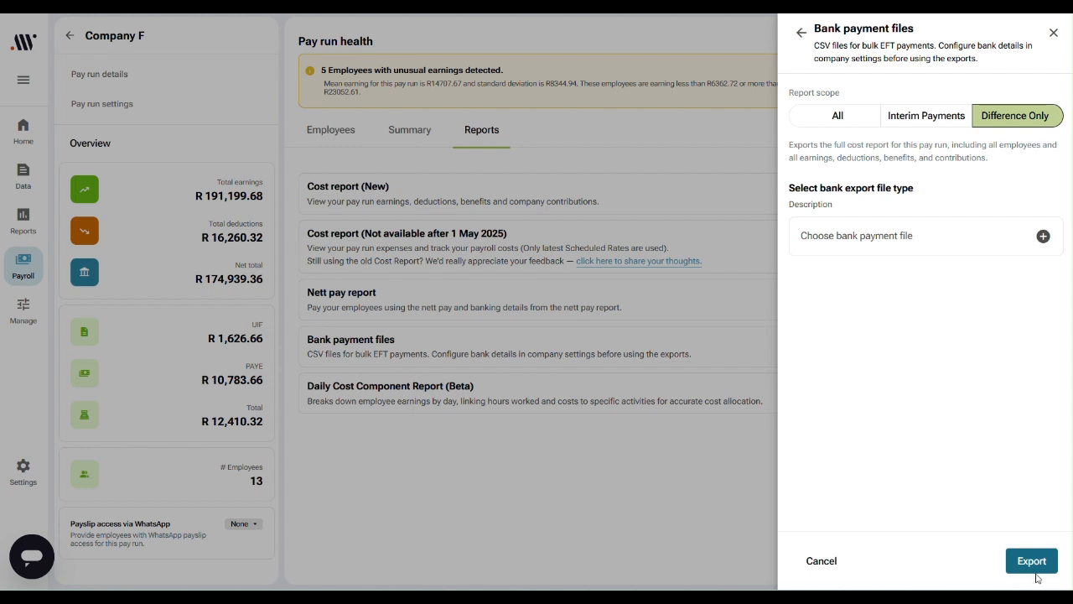
pyautogui.click(1043, 235)
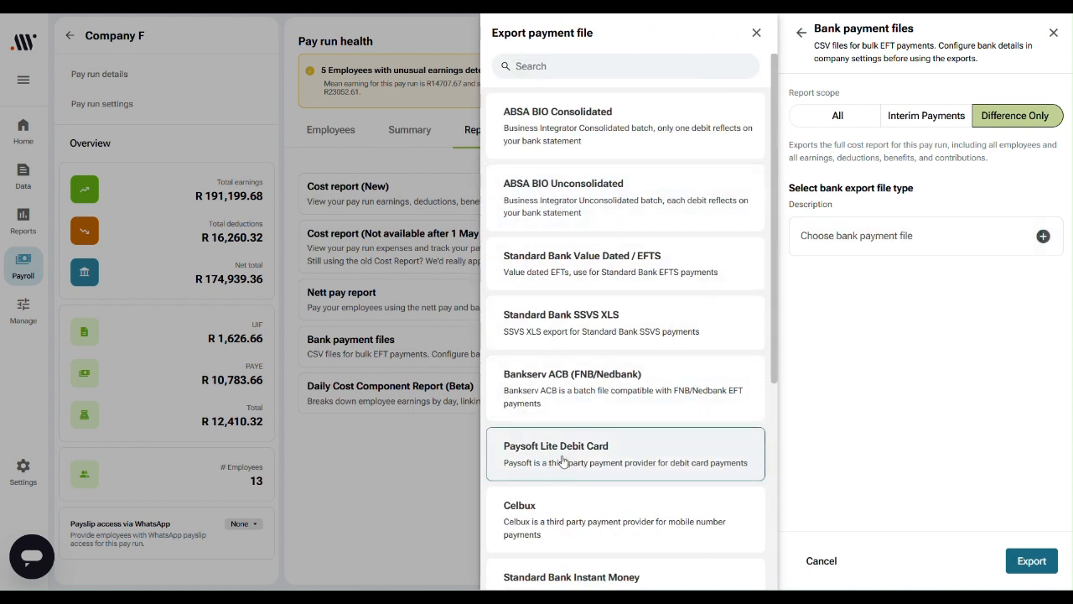
pyautogui.click(613, 396)
pyautogui.click(1036, 567)
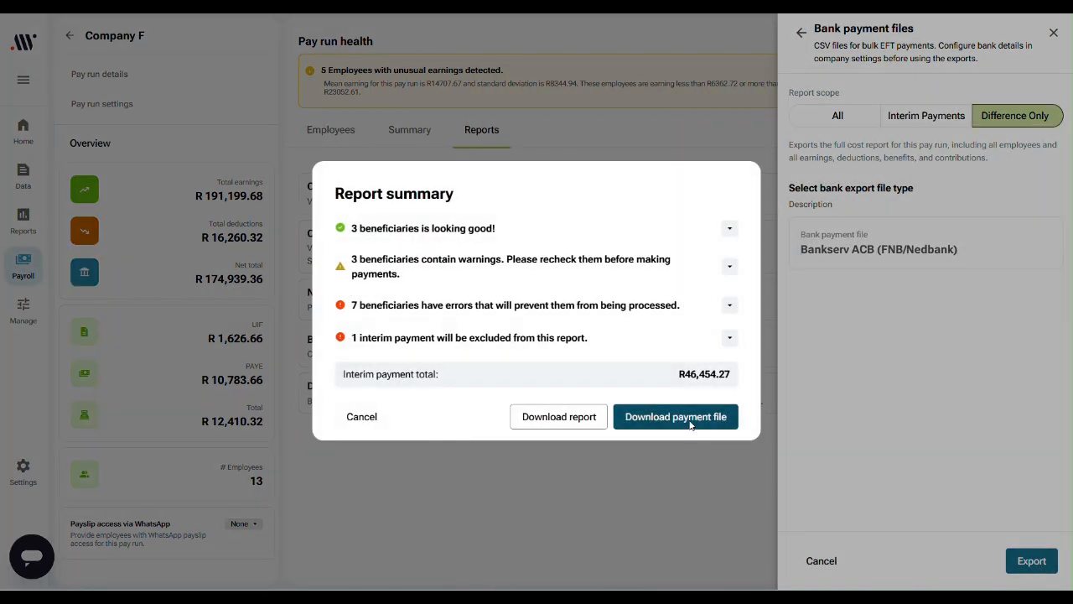
pyautogui.click(691, 425)
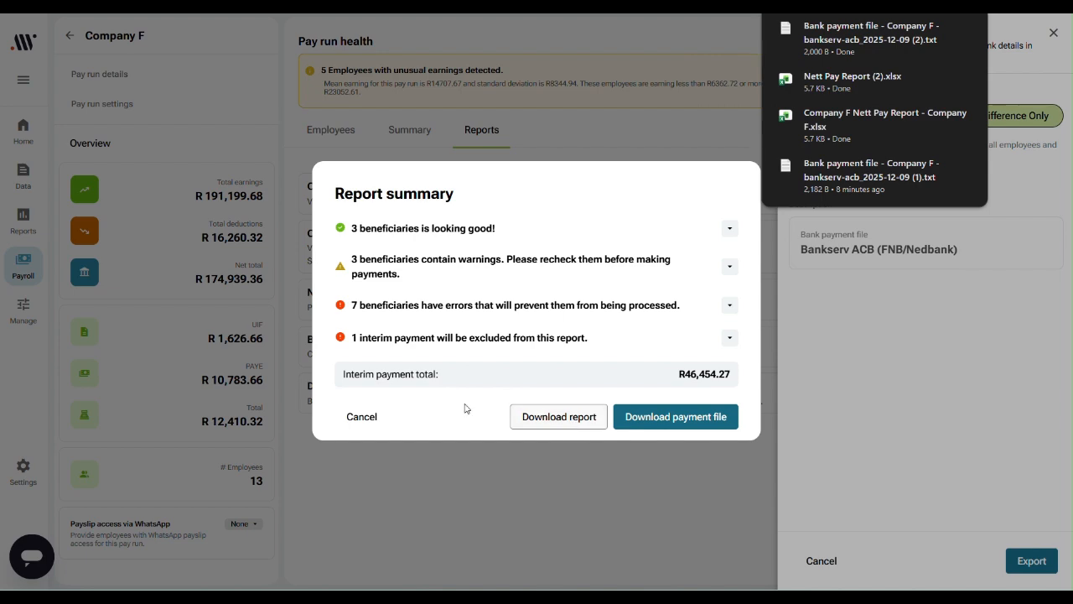
pyautogui.click(361, 418)
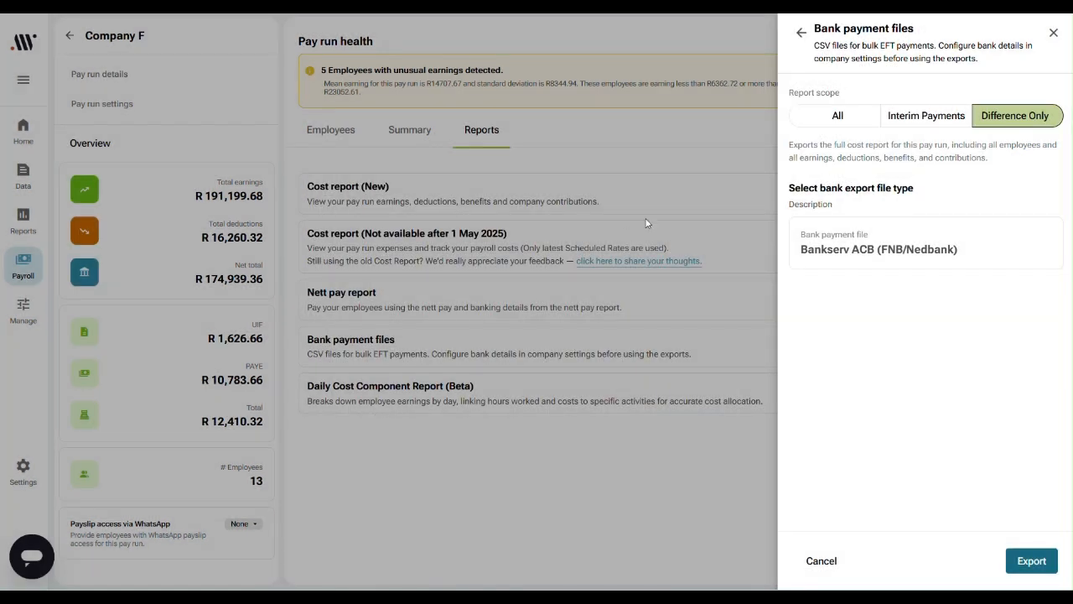